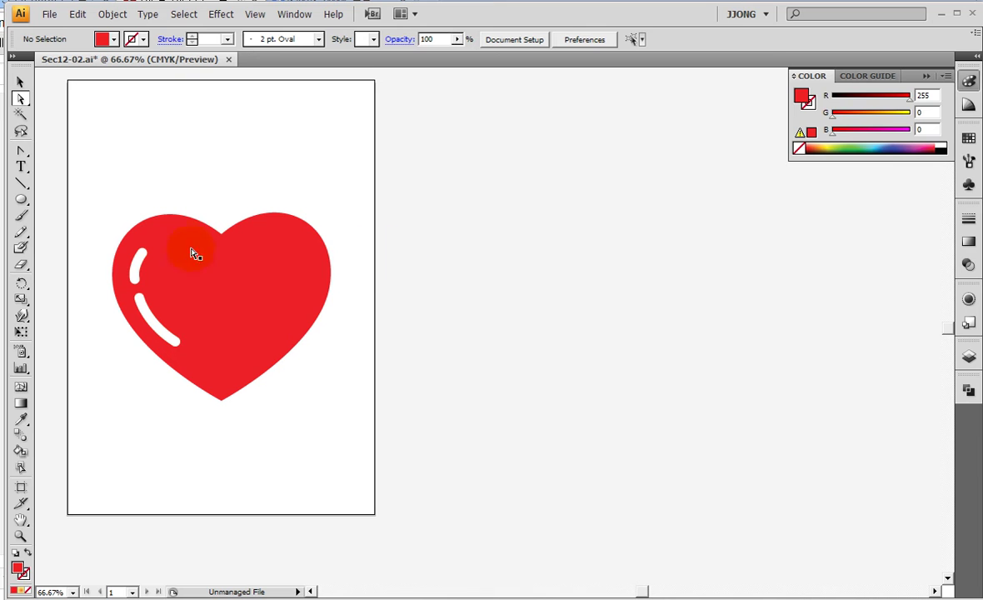
Step: Draw a red circle about 375 px across to the right of the reference heart
click(20, 199)
drag(433, 202, 627, 387)
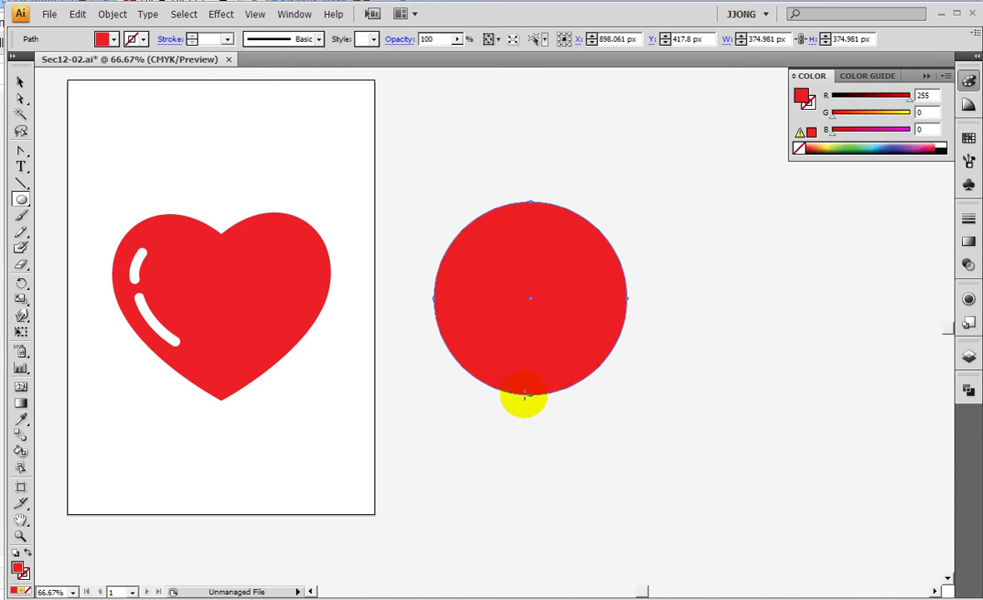
drag(21, 155, 70, 205)
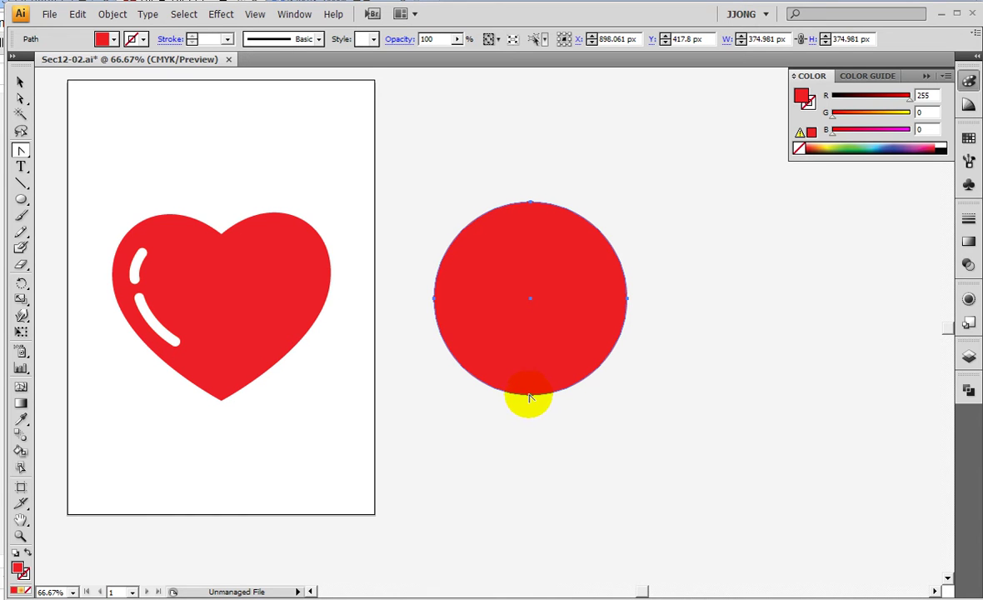
Step: Sharpen the circle's bottom anchor into a point and nudge both side anchors upward
click(530, 396)
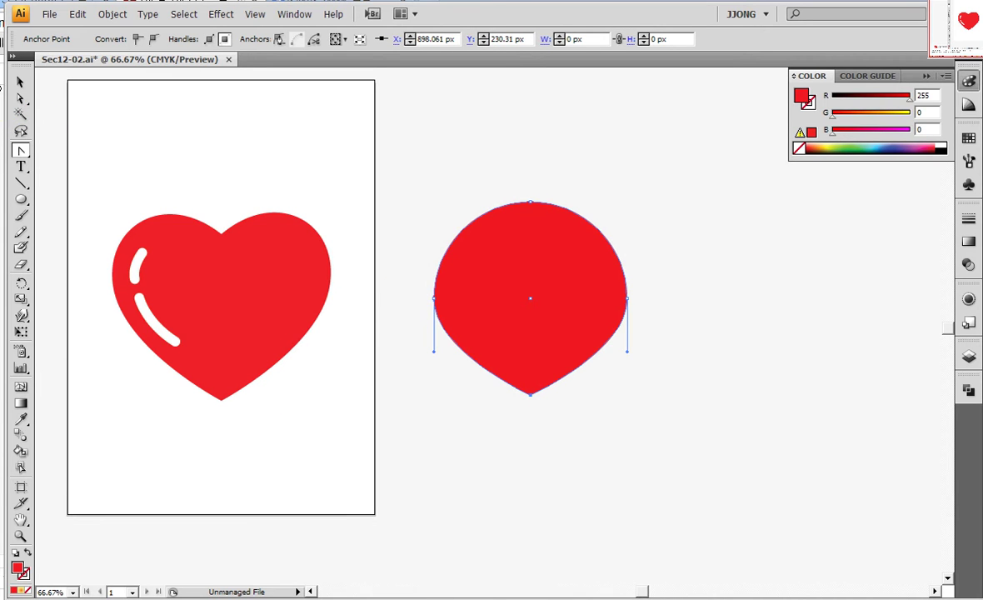
mouse_move(396, 279)
mouse_down()
mouse_move(518, 318)
mouse_move(673, 317)
mouse_up()
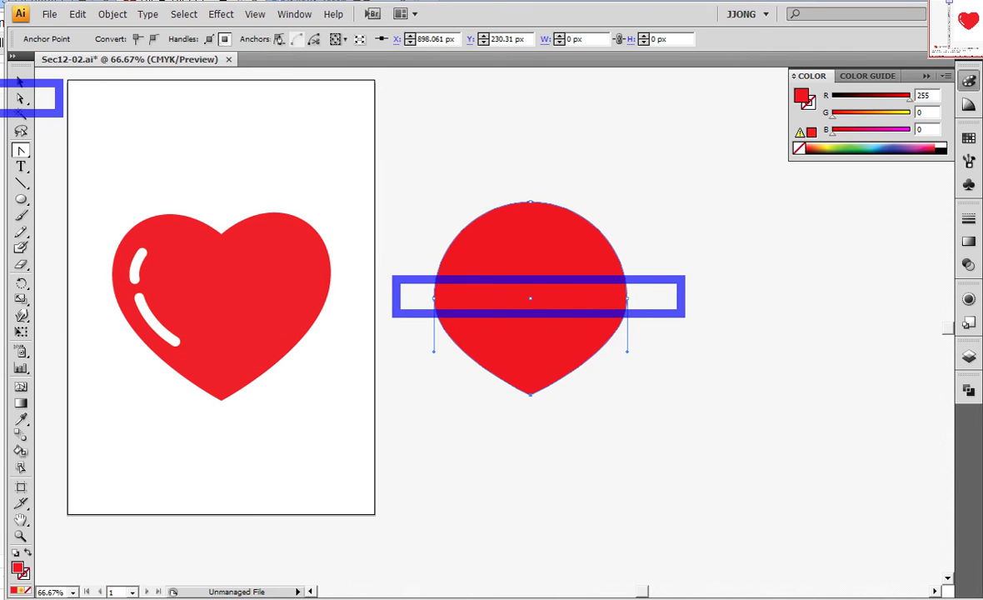
click(20, 97)
drag(381, 274, 704, 333)
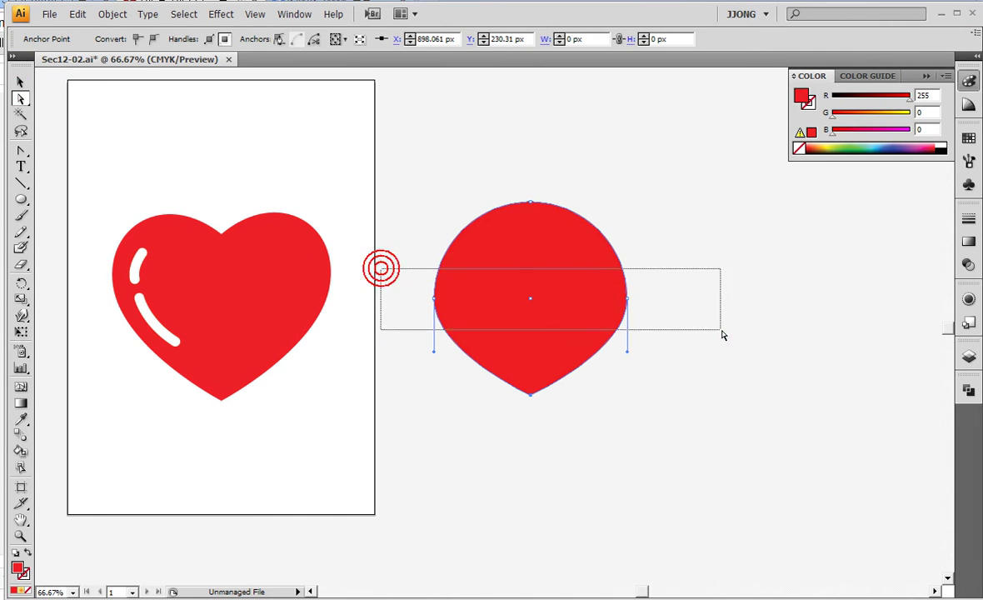
key(shift+Up)
key(shift+Up)
key(shift+Up)
key(shift+Up)
key(shift+Up)
key(shift+Up)
key(shift+Up)
key(shift+Up)
key(Up)
key(Up)
key(Up)
key(Up)
Step: Select points along the reshaped shape's top edge
key(ctrl)
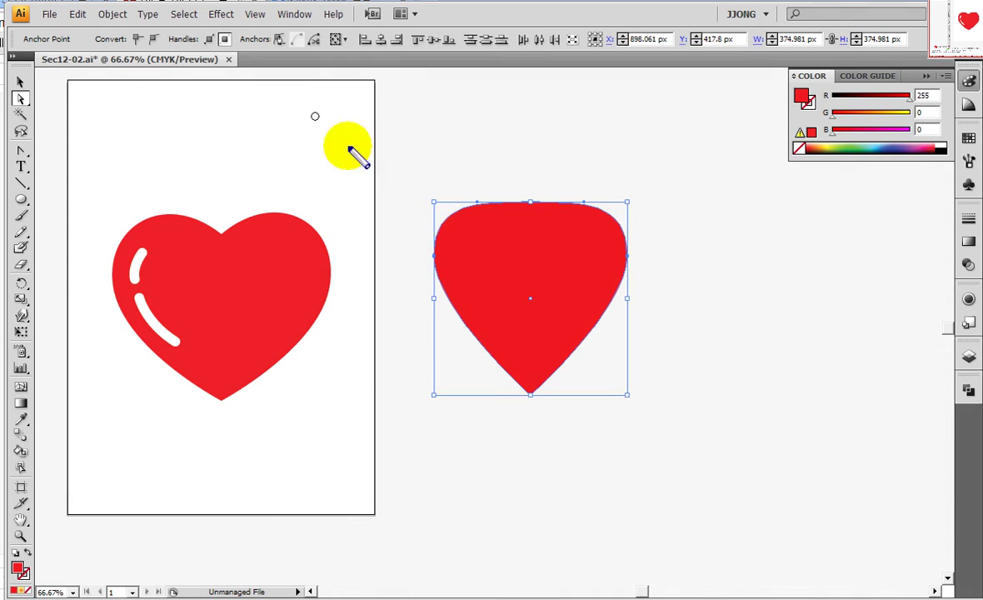
click(468, 204)
click(593, 204)
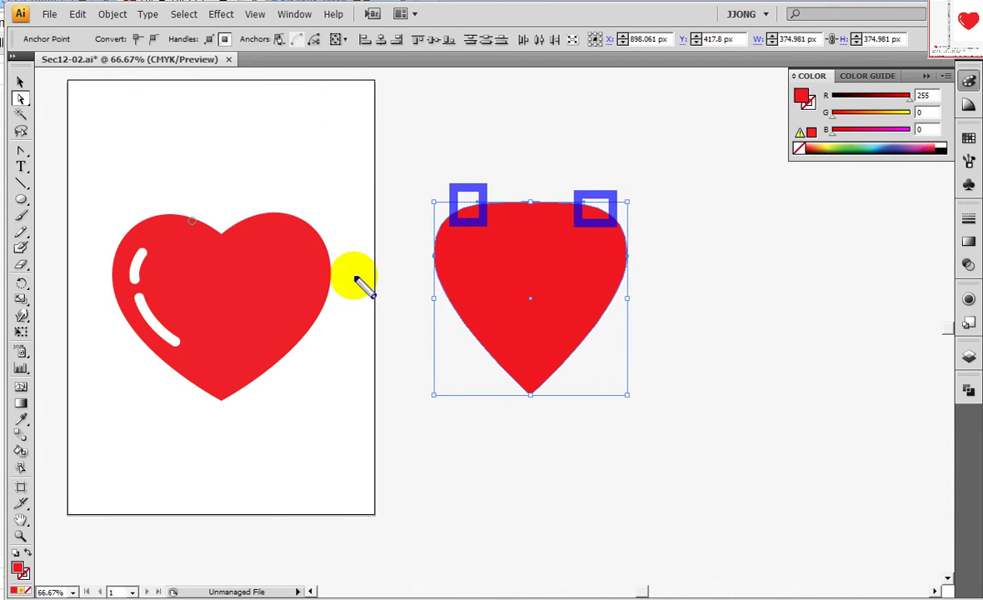
click(21, 152)
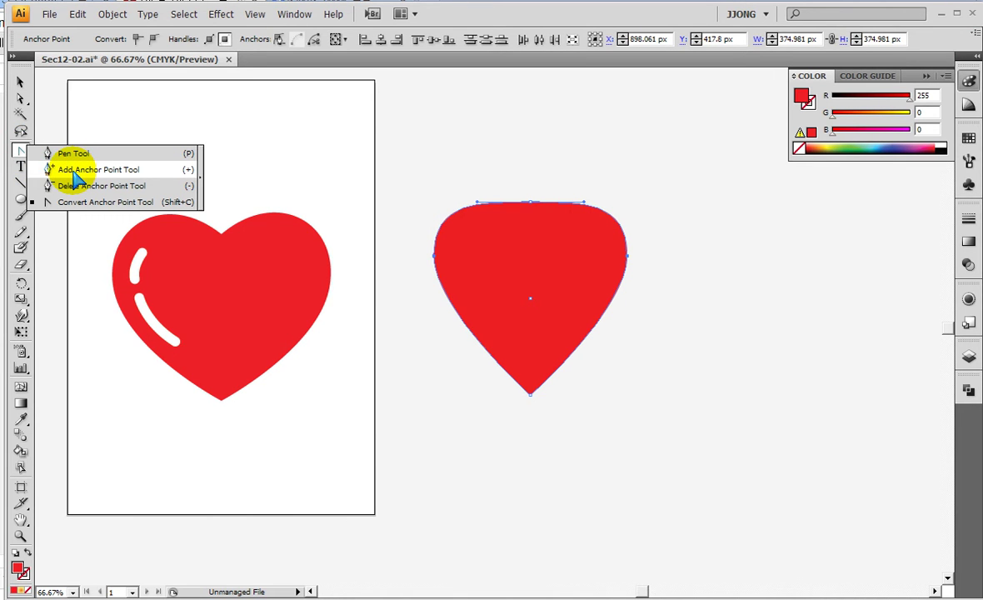
Step: Add anchor points on the top-left and top-right edges of the shape
click(77, 171)
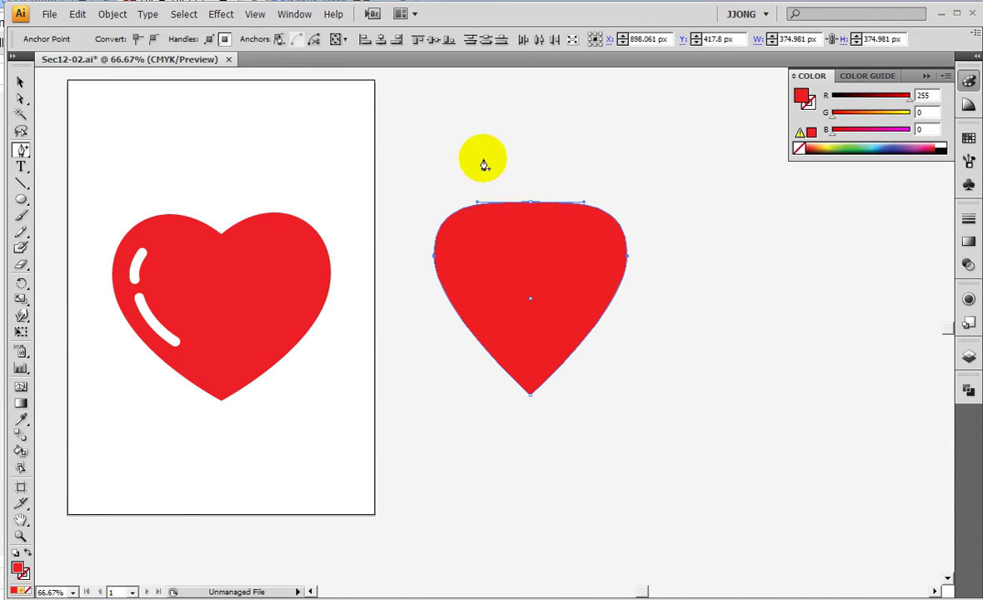
click(468, 211)
key(Return)
click(468, 210)
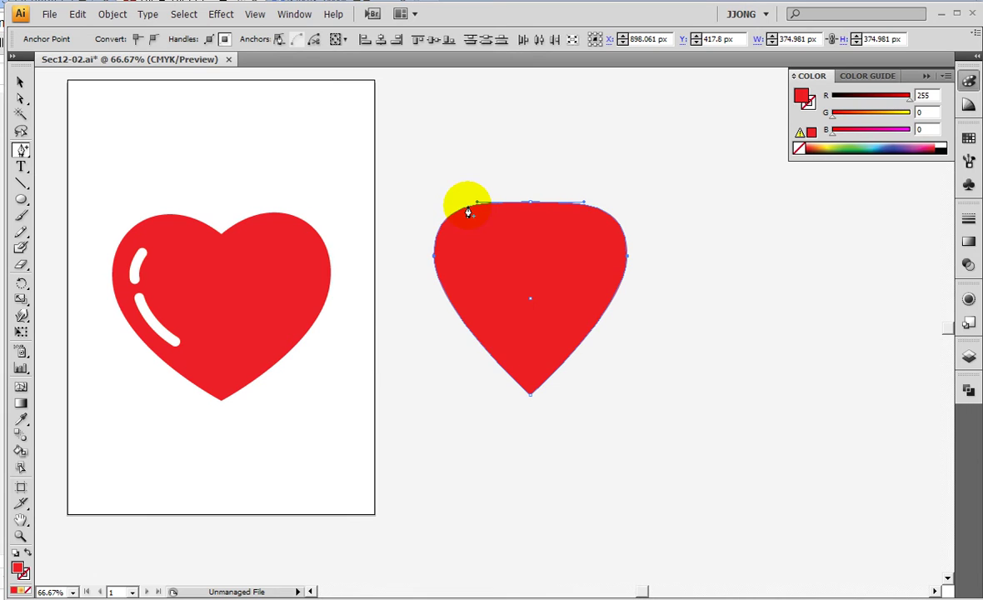
click(587, 205)
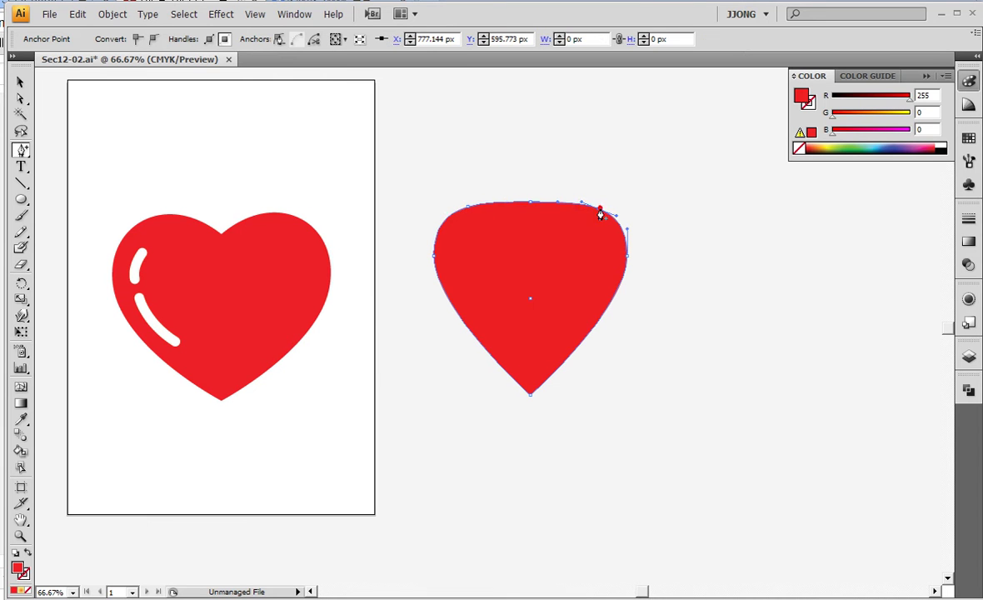
click(131, 159)
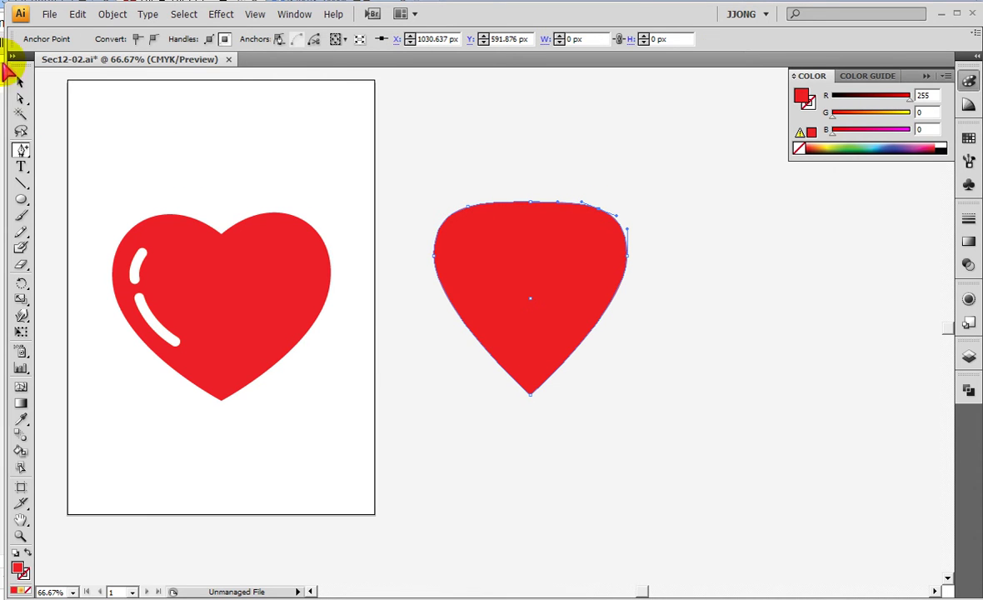
Step: Pull the top-centre anchor down with the arrow keys to form the heart's dip
click(21, 98)
click(547, 202)
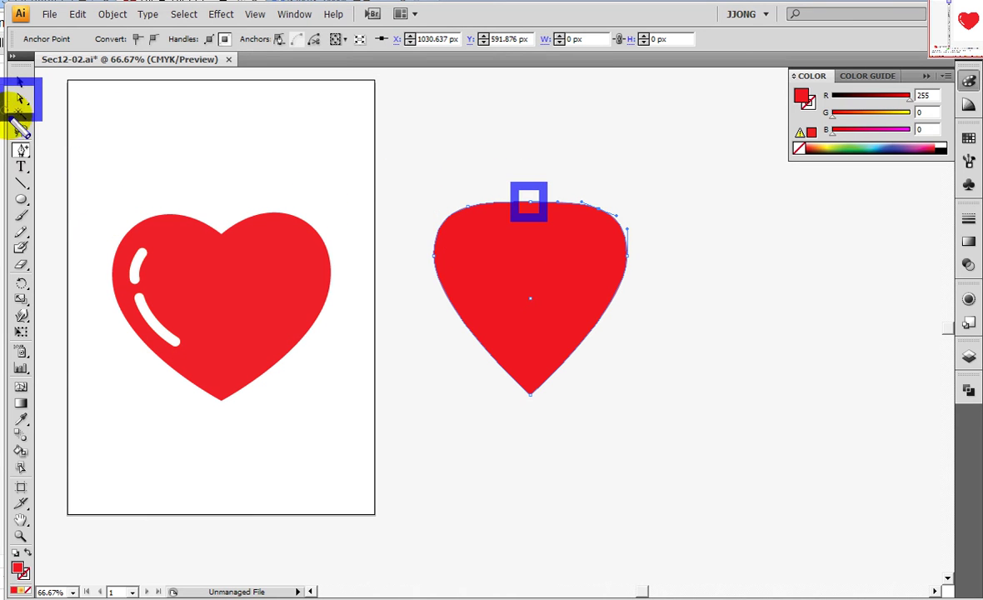
click(17, 100)
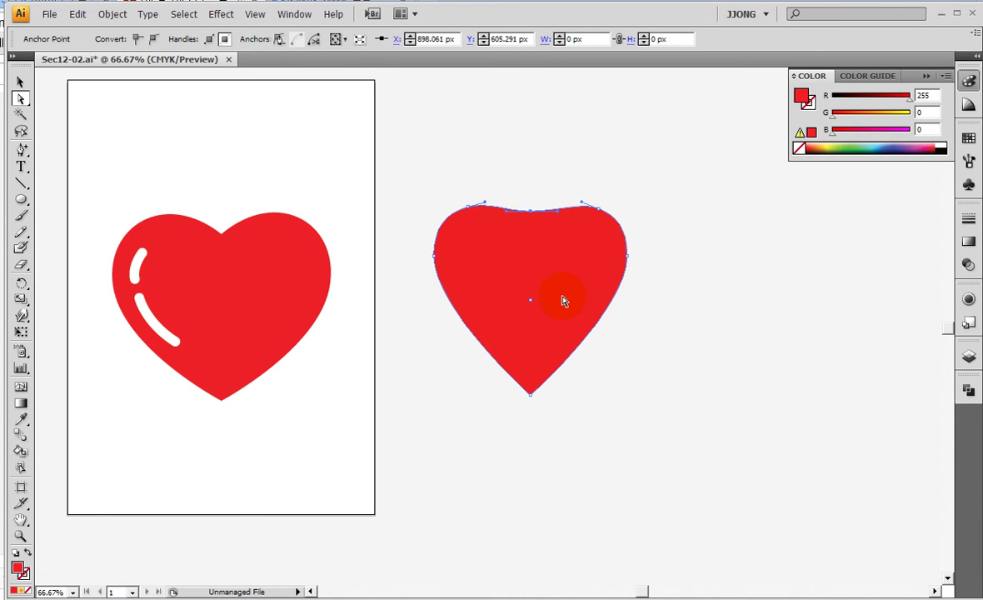
key(Down)
key(Down)
key(Down)
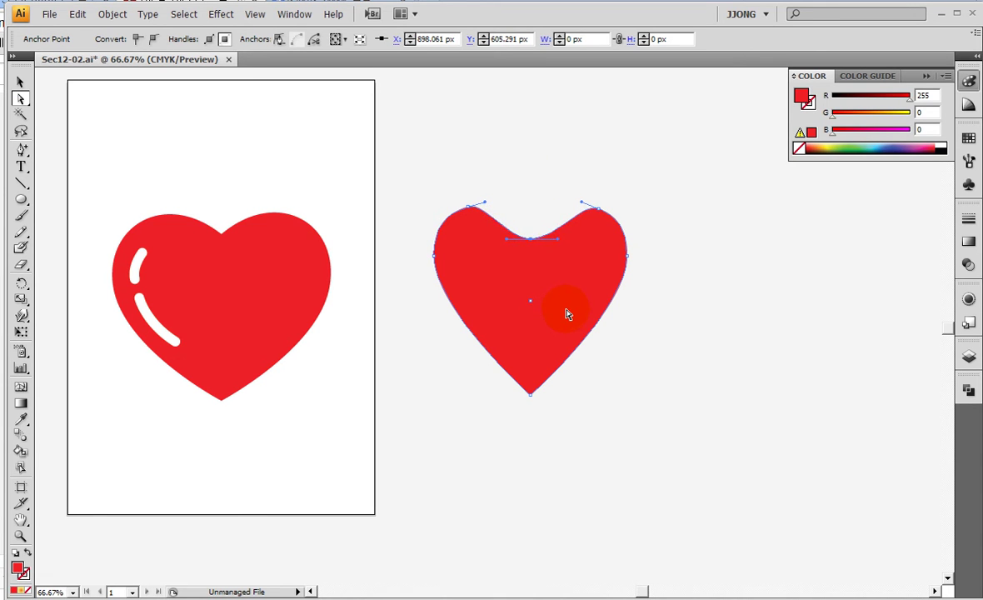
key(Up)
key(Up)
key(Up)
key(Up)
key(Up)
key(Up)
key(Up)
key(Up)
key(Up)
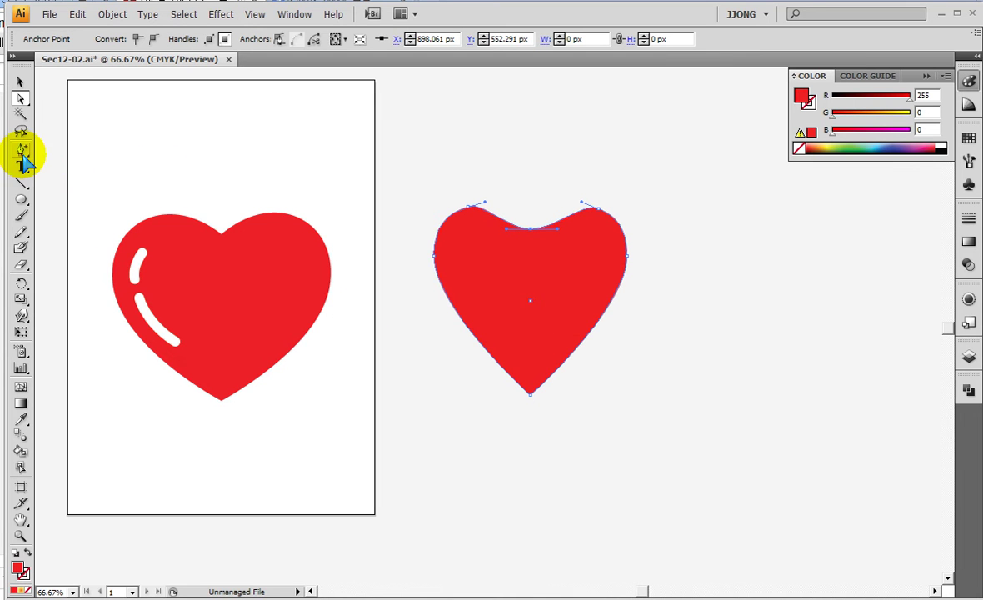
Step: Switch to Convert Anchor Point and view the zoomed-in heart in Outline mode
drag(21, 153, 85, 200)
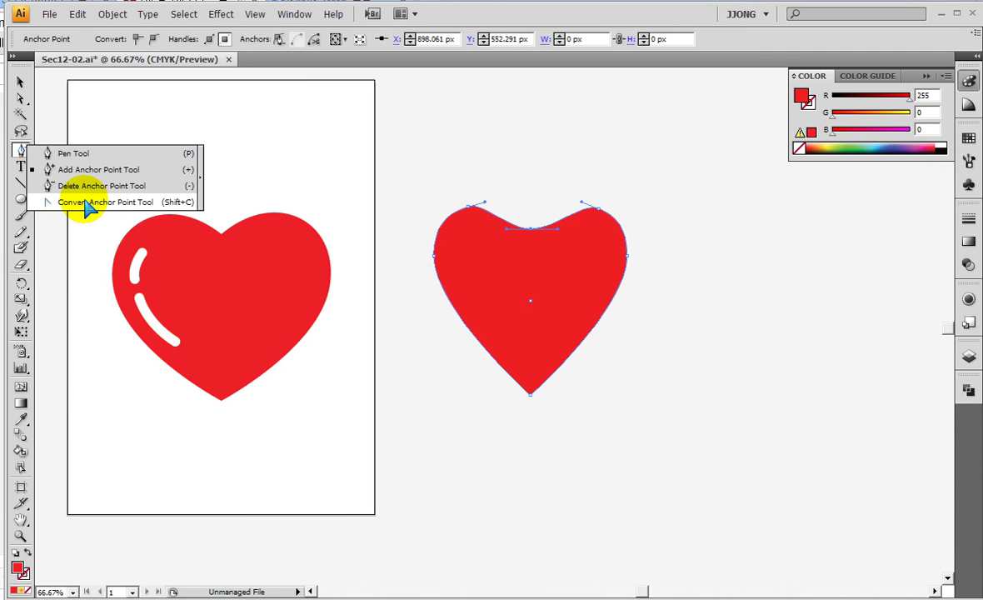
mouse_move(86, 205)
mouse_down()
mouse_move(61, 196)
mouse_move(136, 300)
mouse_up()
key(ctrl+equal)
key(ctrl+equal)
key(ctrl+equal)
key(ctrl+minus)
key(ctrl+minus)
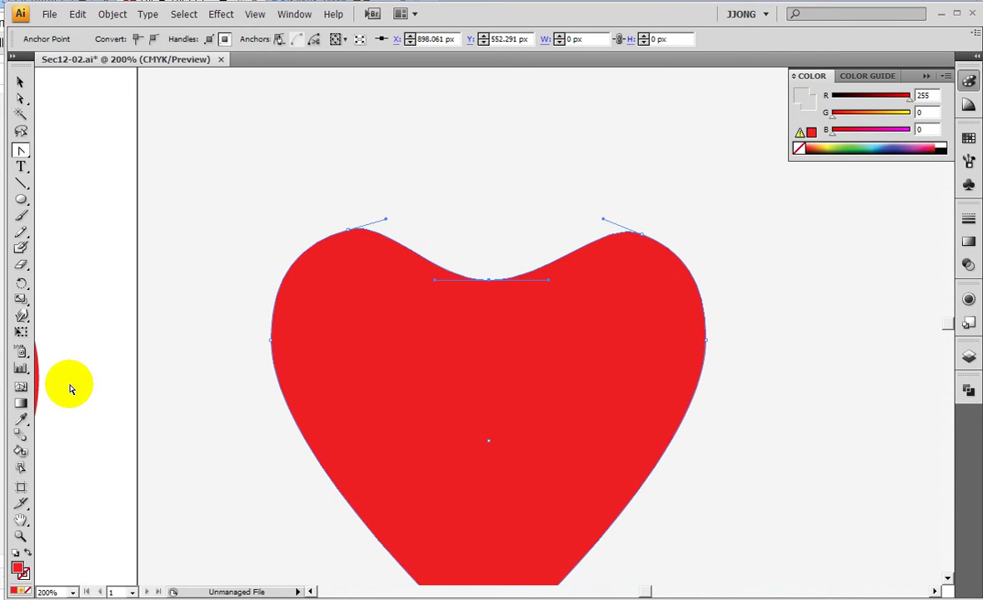
key(ctrl+y)
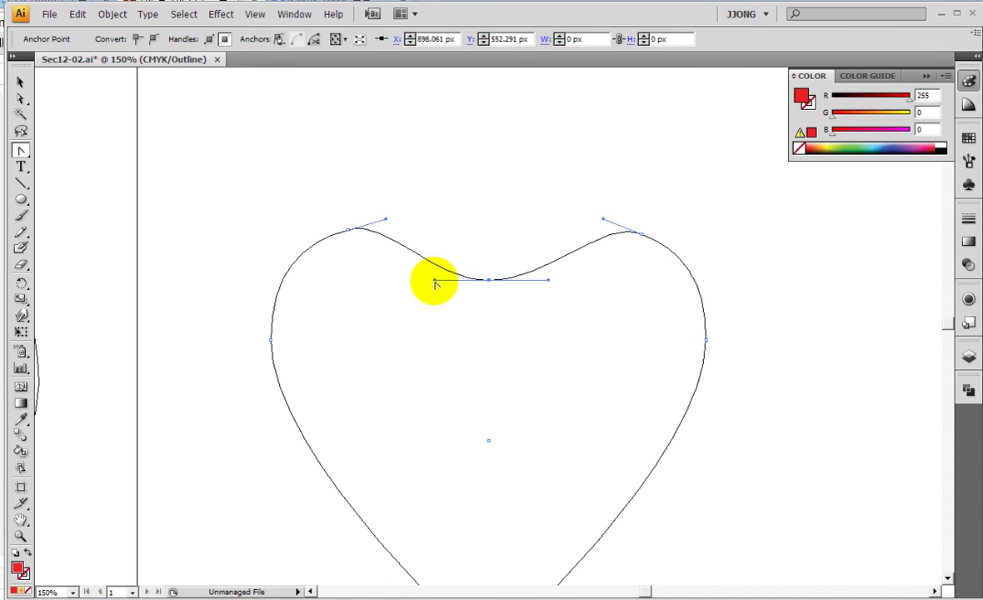
Step: Drag the curves on both sides of the top notch into rounded lobes, then return to Preview
drag(433, 281, 429, 219)
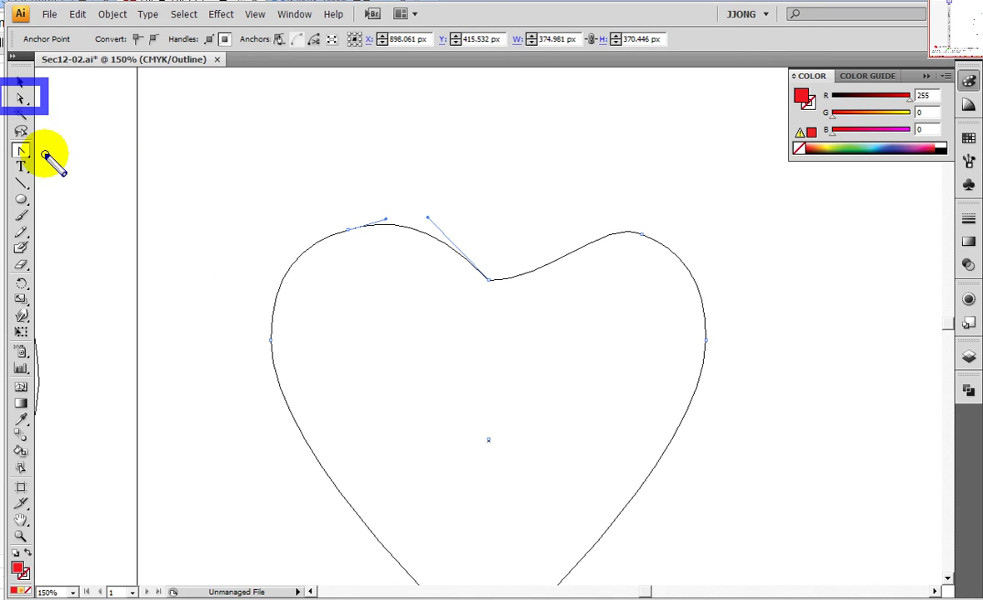
click(21, 98)
click(510, 275)
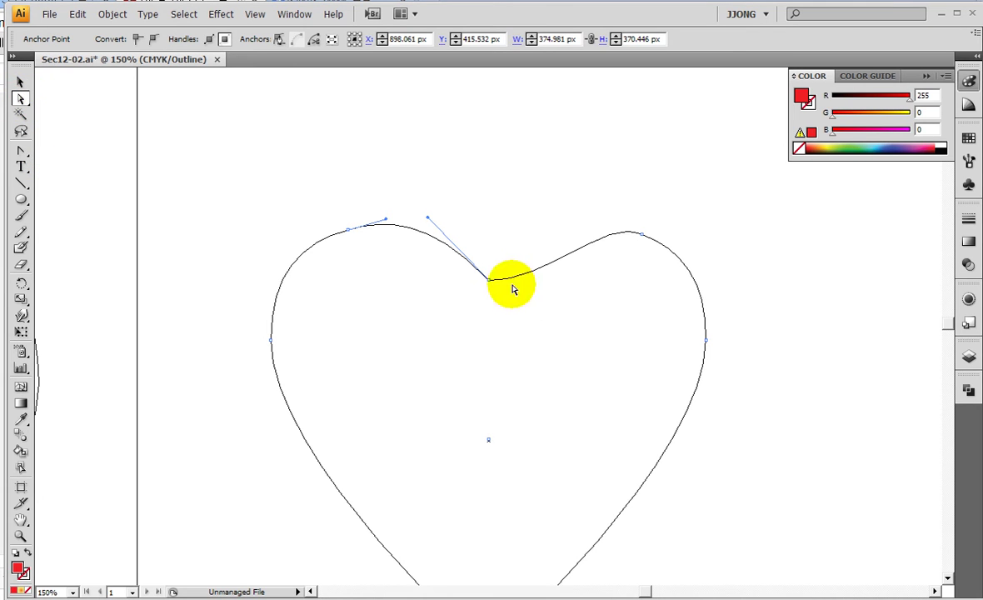
mouse_move(548, 280)
mouse_down()
mouse_move(520, 223)
mouse_move(539, 219)
mouse_up()
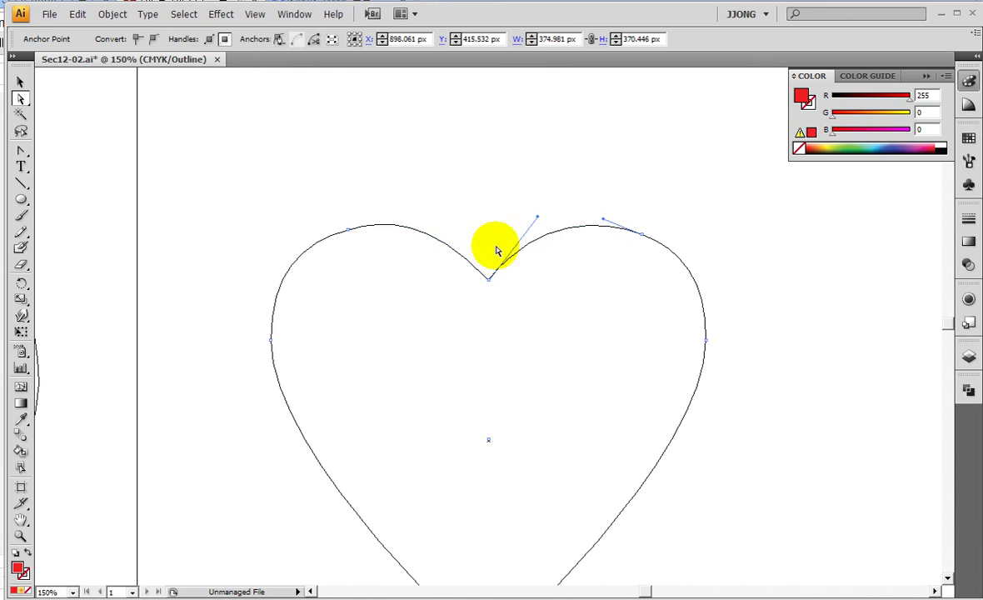
scroll(388, 249, down, 3)
scroll(388, 248, right, 3)
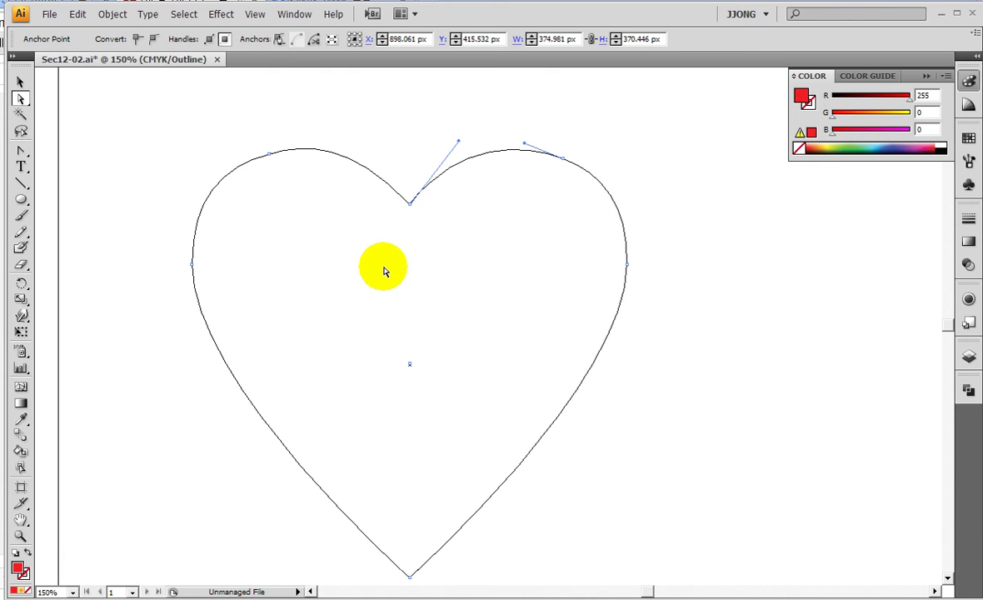
key(ctrl+y)
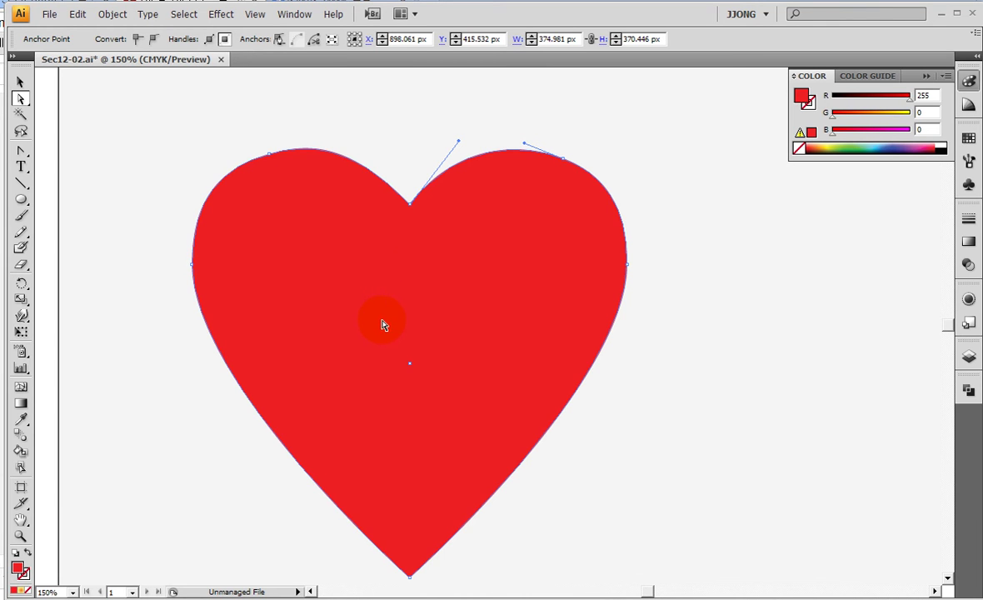
click(377, 324)
Step: Stretch the right heart horizontally by its side bounding-box handle
key(ctrl+minus)
key(ctrl+minus)
key(ctrl+minus)
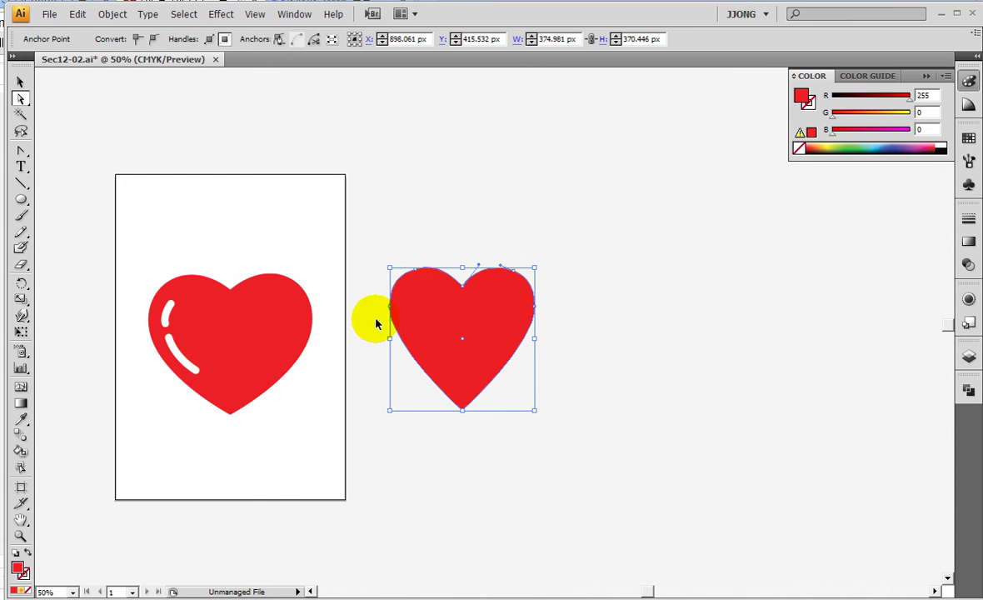
click(559, 362)
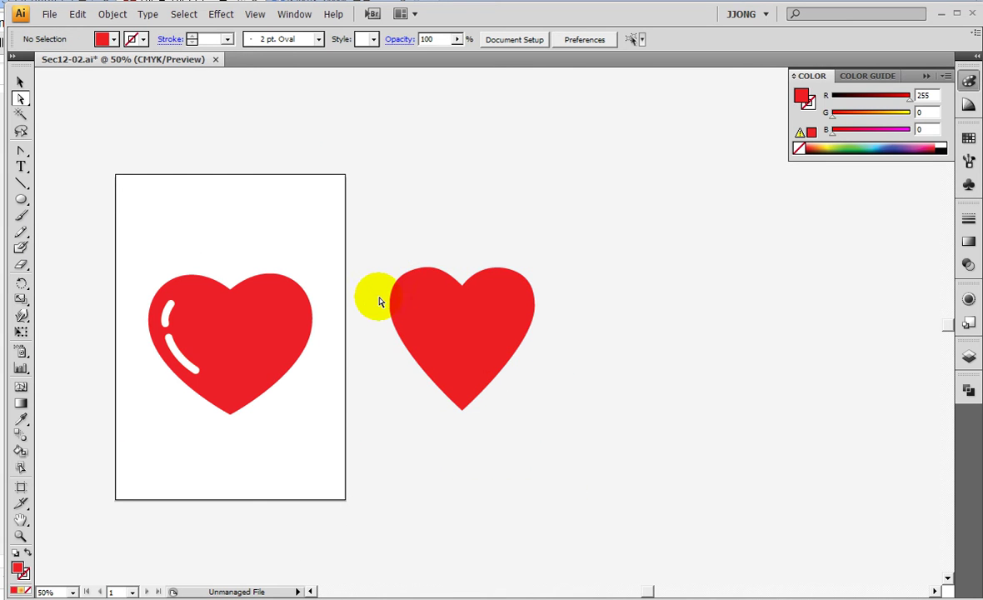
click(21, 81)
mouse_move(410, 240)
mouse_down()
mouse_move(550, 339)
mouse_move(533, 337)
mouse_up()
click(535, 339)
click(593, 370)
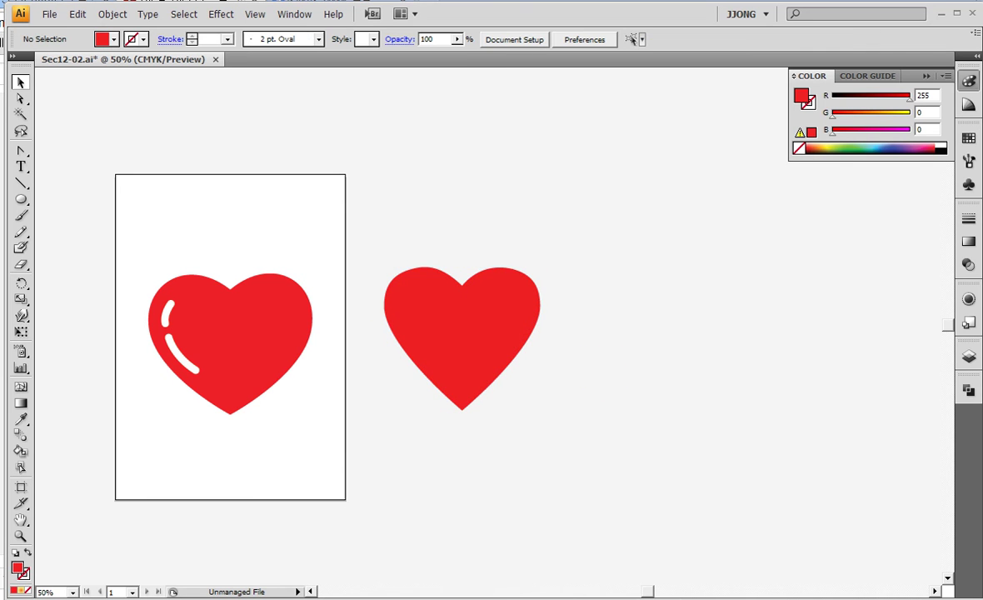
Step: Zoom in on the area between the two hearts
click(758, 538)
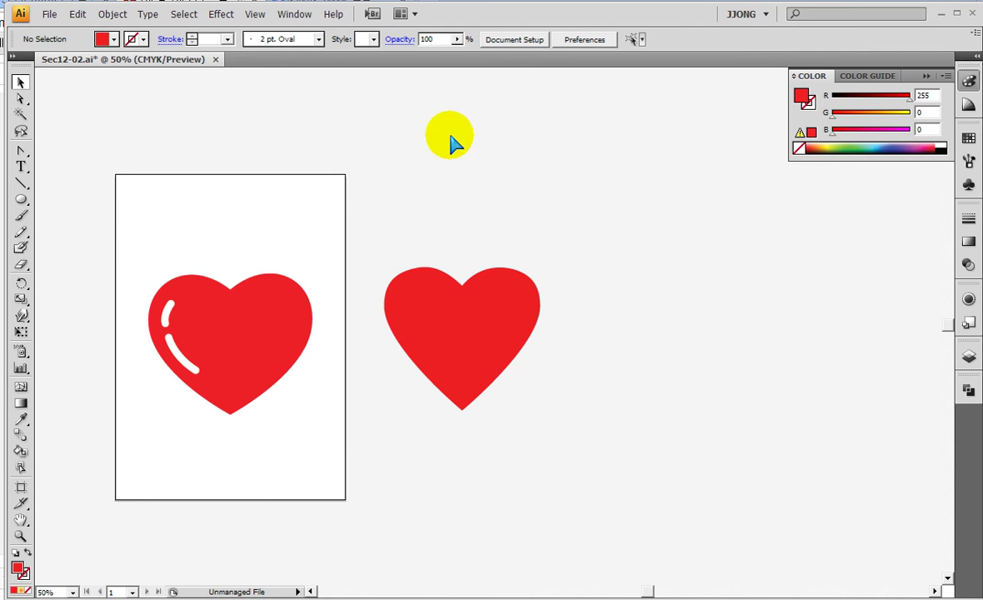
click(20, 536)
drag(281, 238, 477, 431)
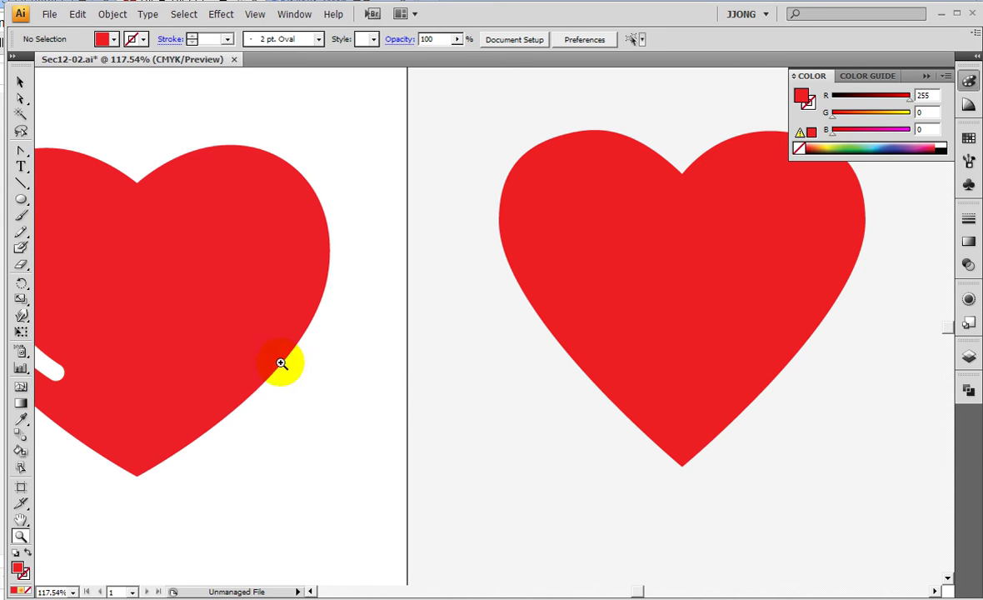
scroll(334, 364, up, 2)
Step: With the Pen tool in Outline view, make a first highlight path attempt and cancel it
click(21, 152)
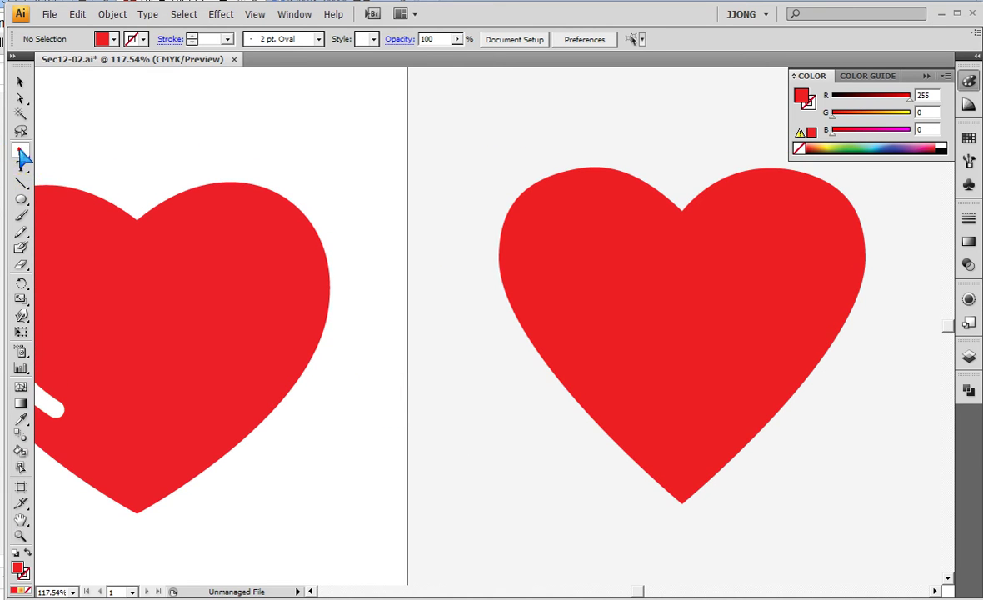
drag(21, 151, 50, 153)
drag(344, 279, 237, 287)
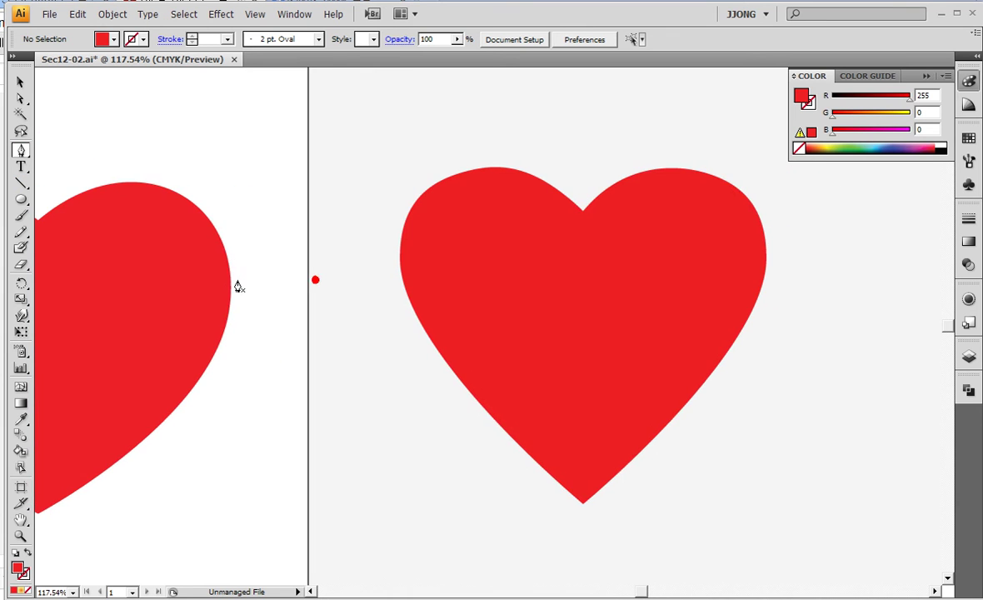
key(ctrl+y)
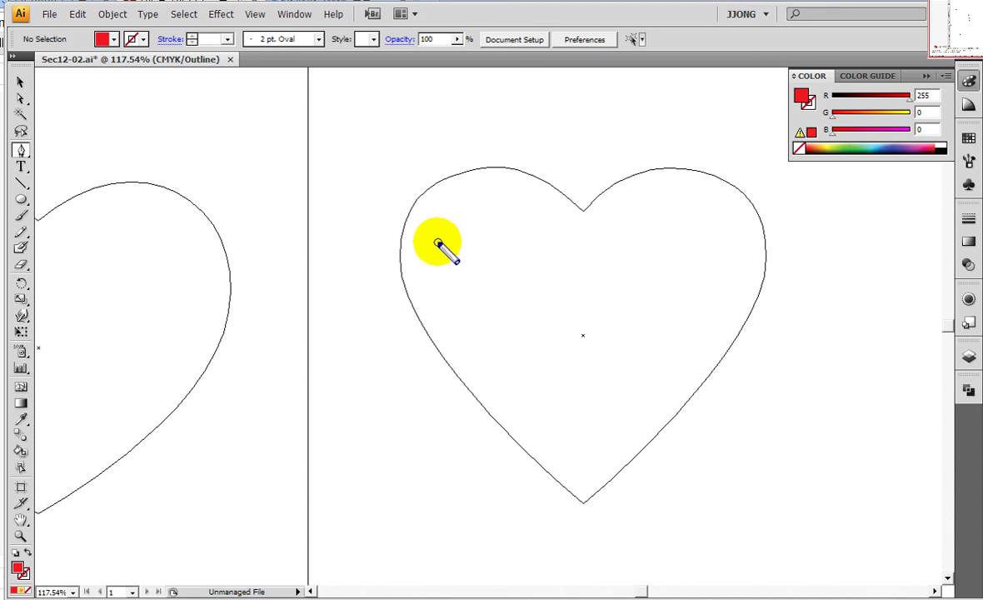
click(429, 244)
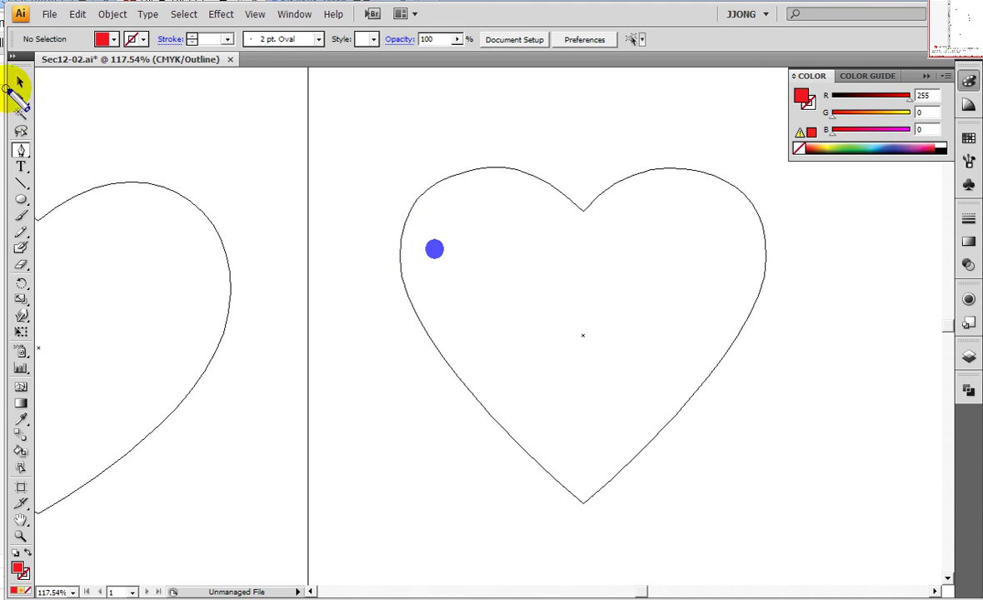
drag(474, 342, 500, 360)
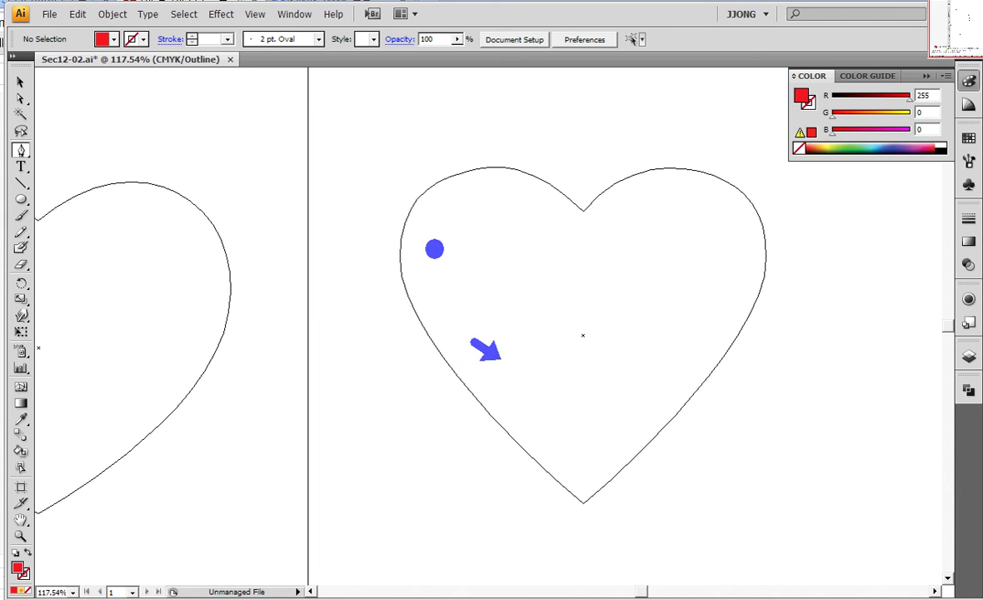
key(Escape)
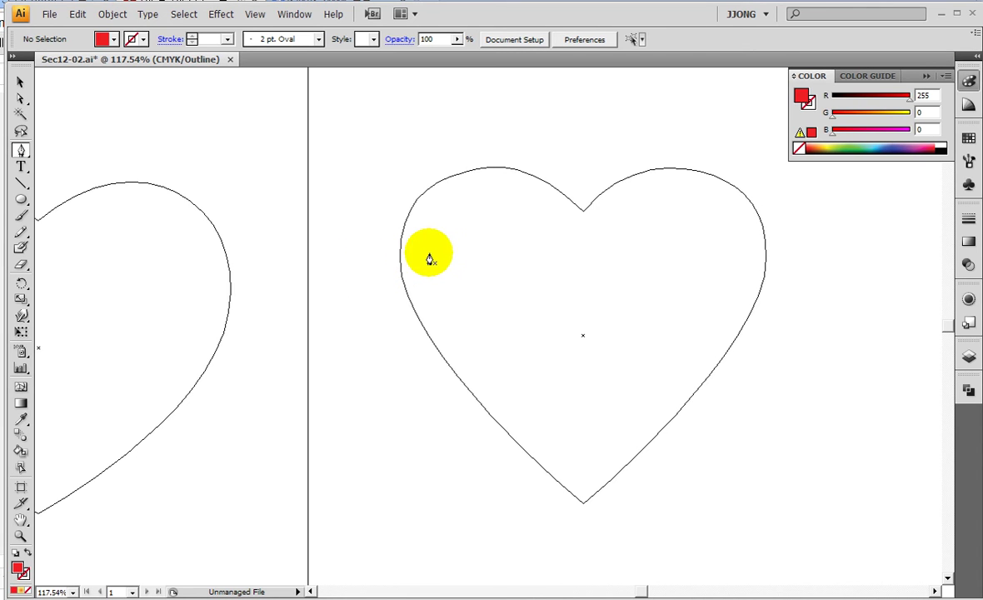
Step: Draw a curved path down inside the heart's upper left edge
click(426, 246)
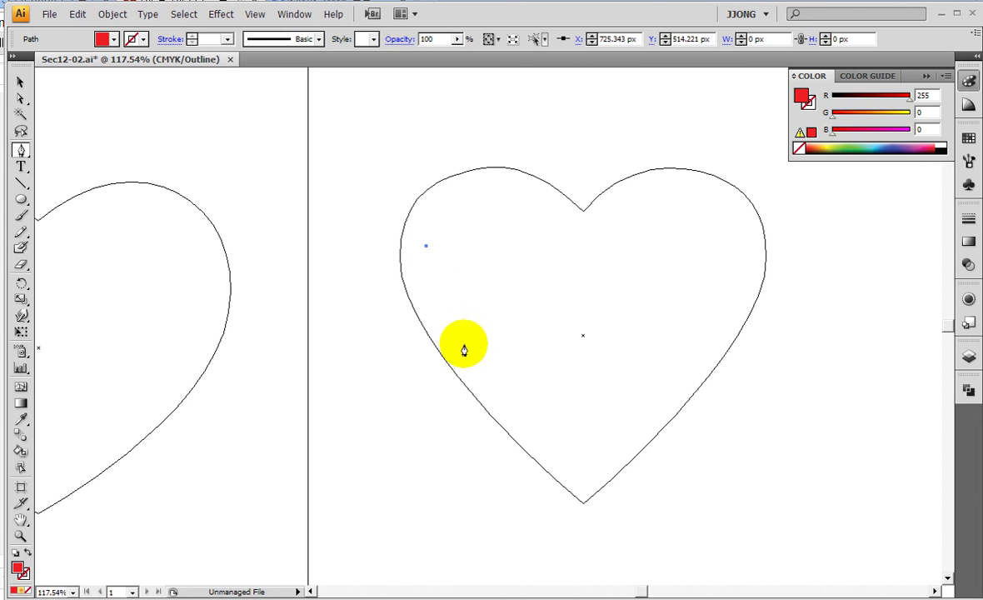
drag(468, 345, 498, 380)
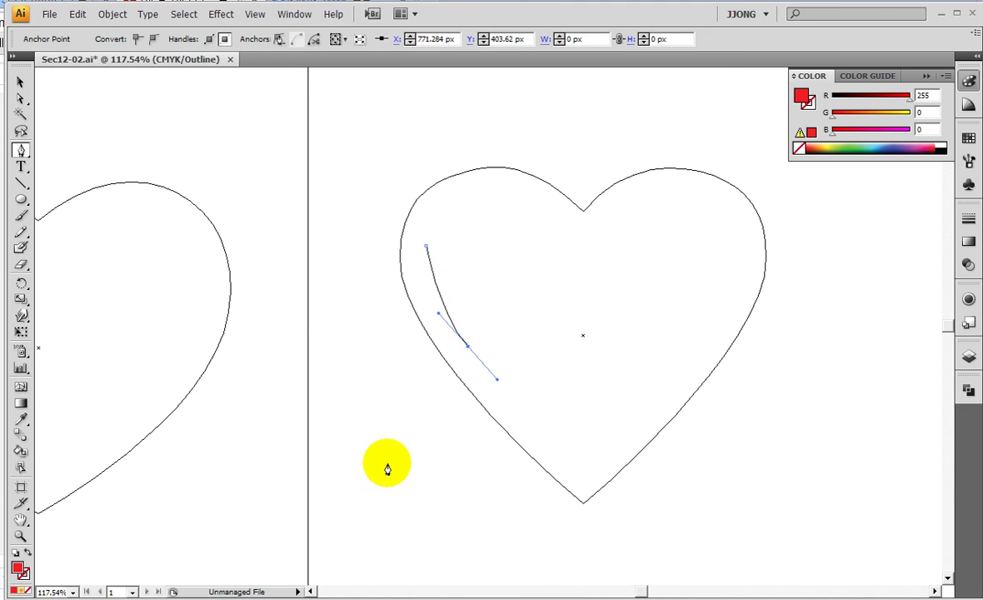
ctrl+click(387, 469)
click(20, 536)
drag(264, 213, 597, 476)
scroll(579, 456, up, 3)
Step: Adjust the highlight curve's lower end anchor with Direct Selection
click(18, 98)
drag(465, 344, 555, 412)
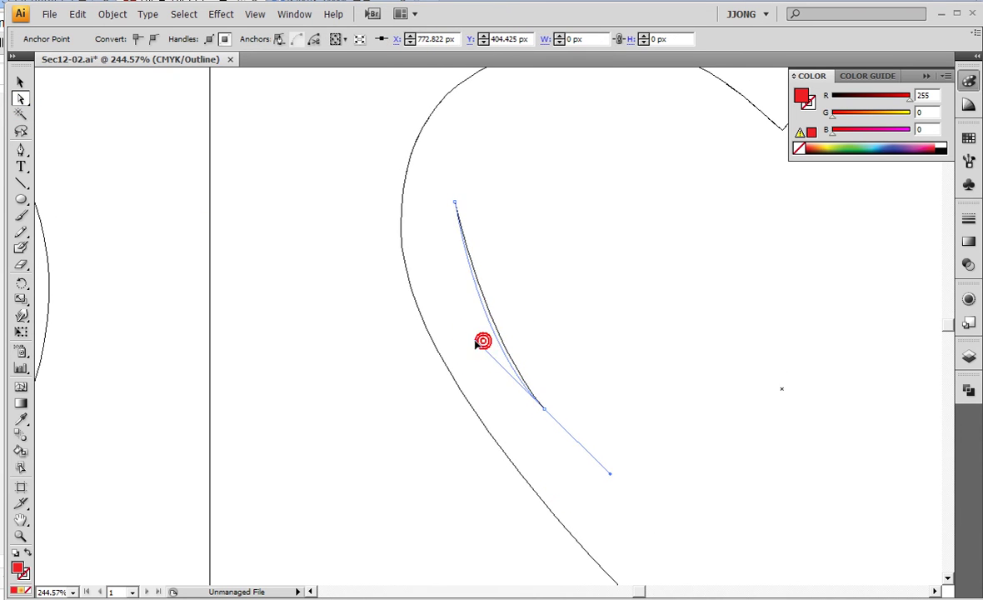
click(344, 337)
drag(599, 393, 392, 248)
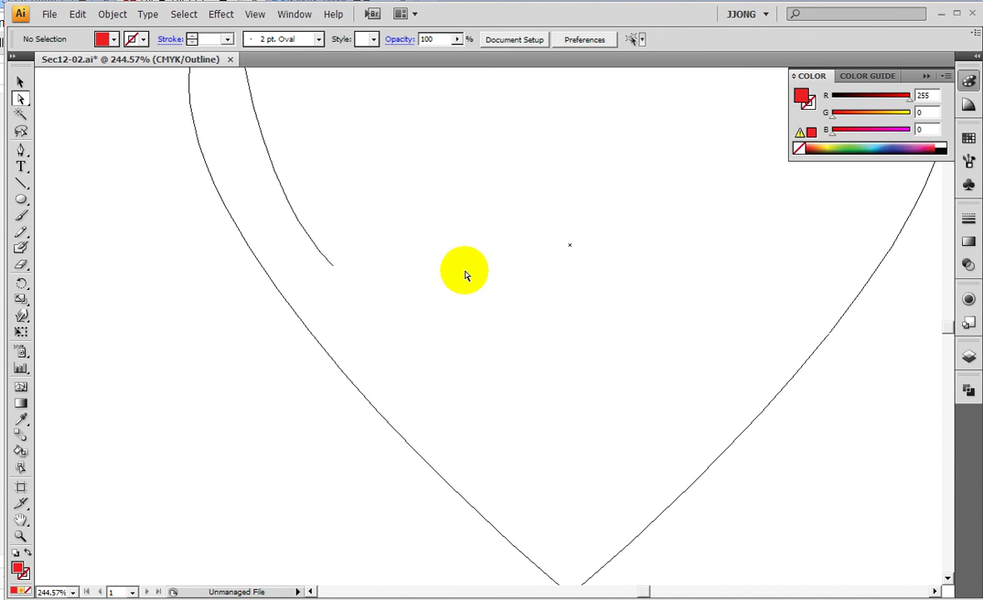
Step: Draw a second line inside the heart's lower left edge with a bent end
click(21, 150)
click(359, 311)
click(550, 537)
drag(555, 540, 577, 543)
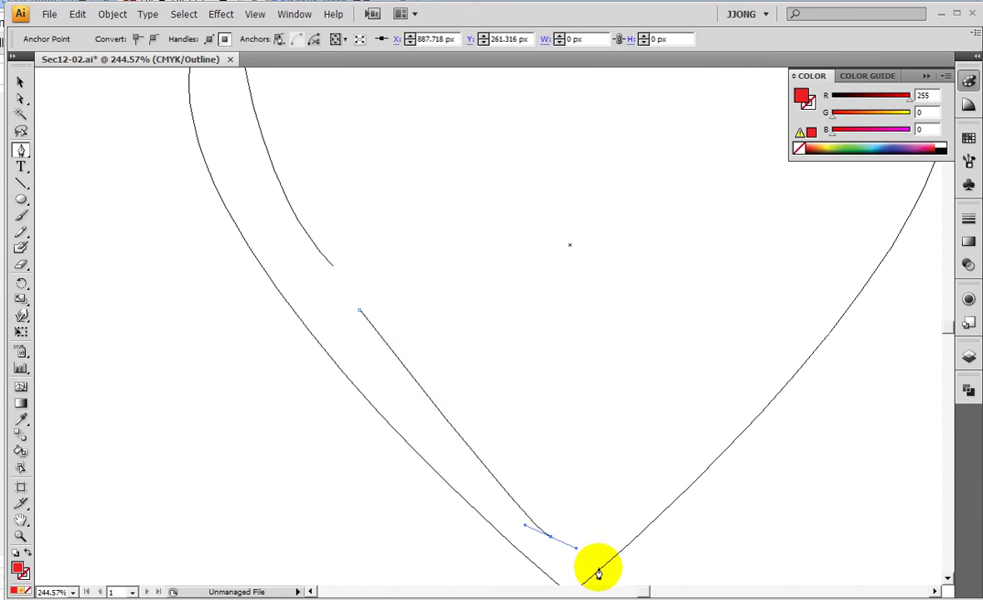
Step: Nudge the second line's bottom anchor slightly upward
click(20, 99)
drag(550, 531, 539, 511)
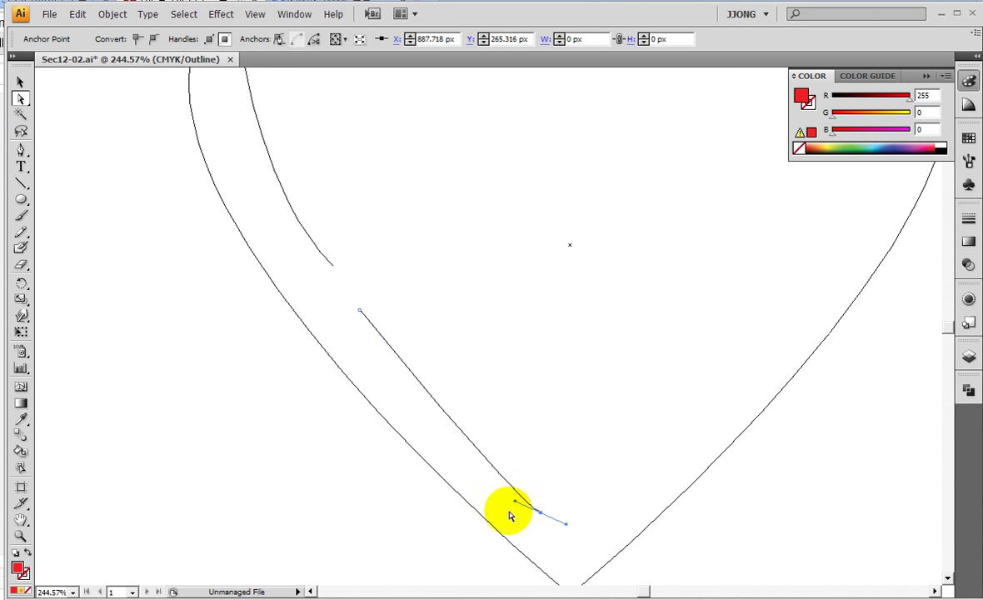
click(233, 412)
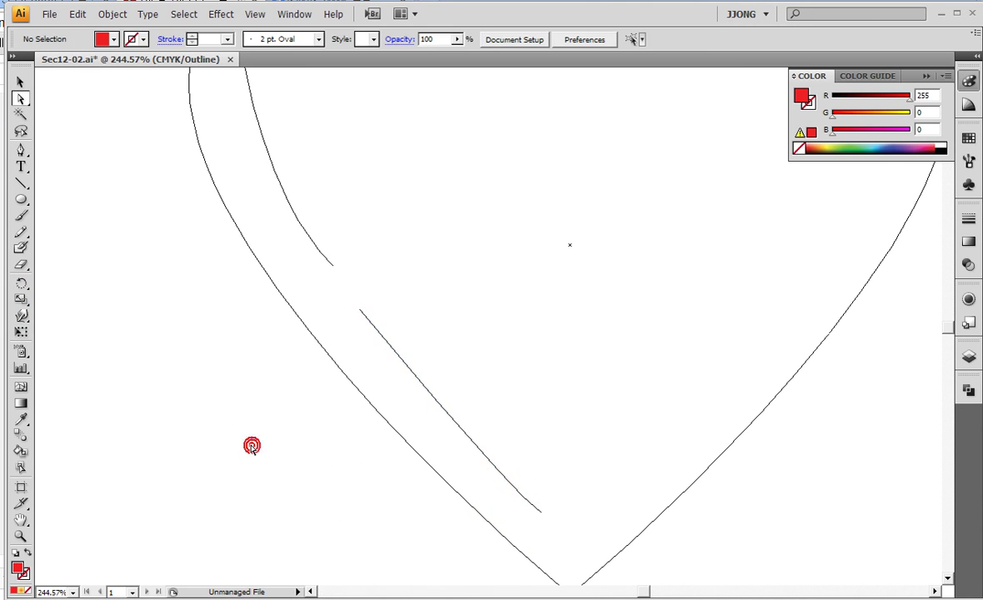
click(568, 483)
click(543, 515)
click(343, 492)
Step: Check the Preview, then select the lower straight line in Outline view
key(ctrl+y)
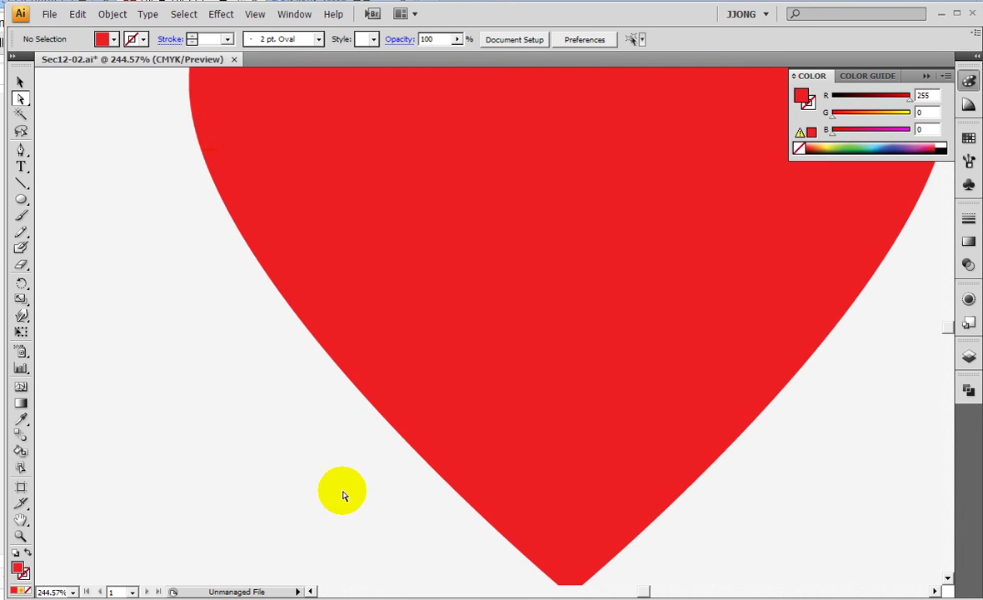
key(ctrl+y)
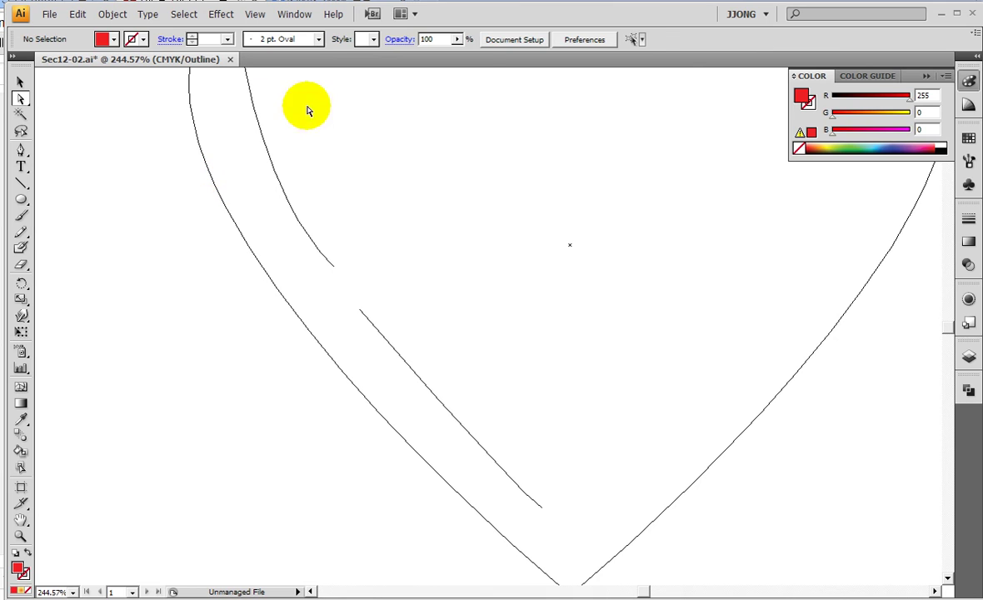
click(254, 110)
drag(424, 333, 408, 390)
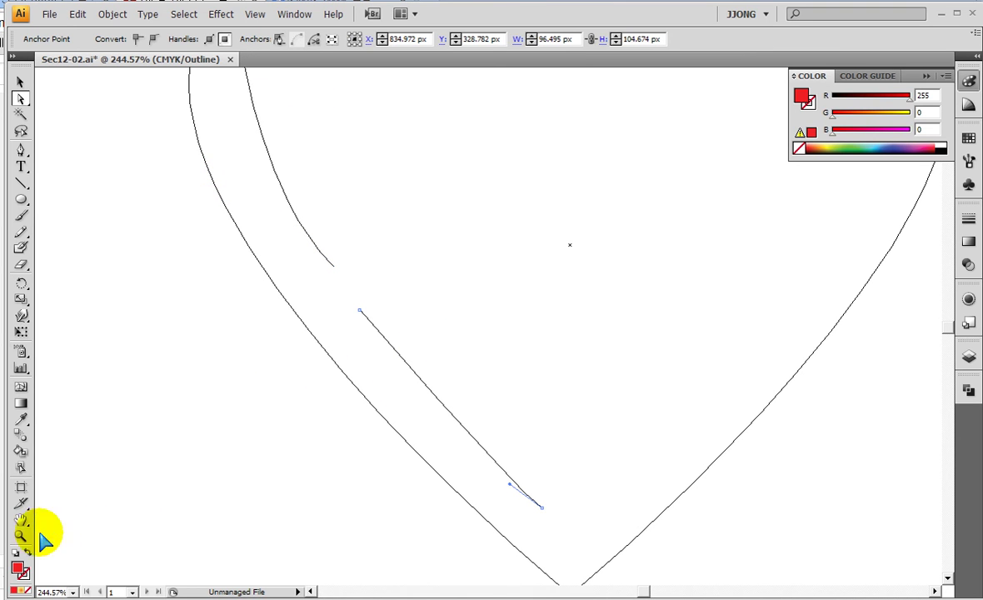
Step: Give the lower line a white 20 pt stroke with no fill, viewed in Preview at 100%
click(15, 552)
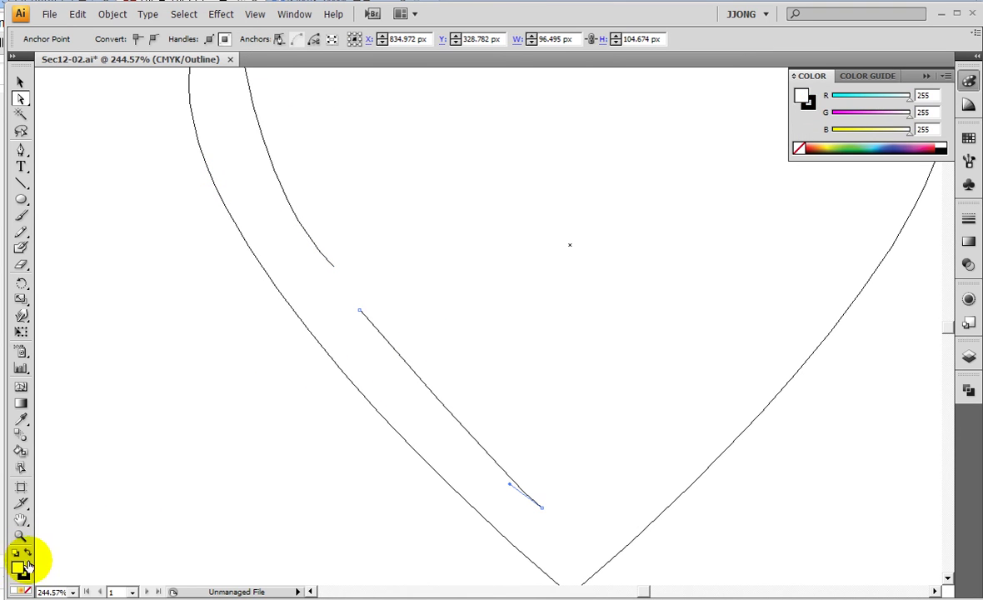
click(28, 554)
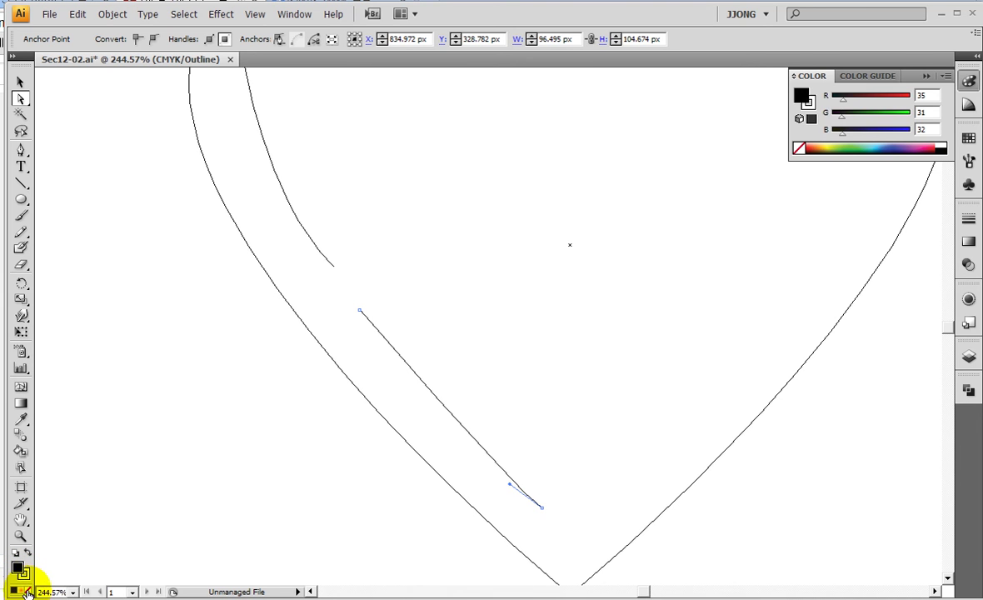
click(27, 592)
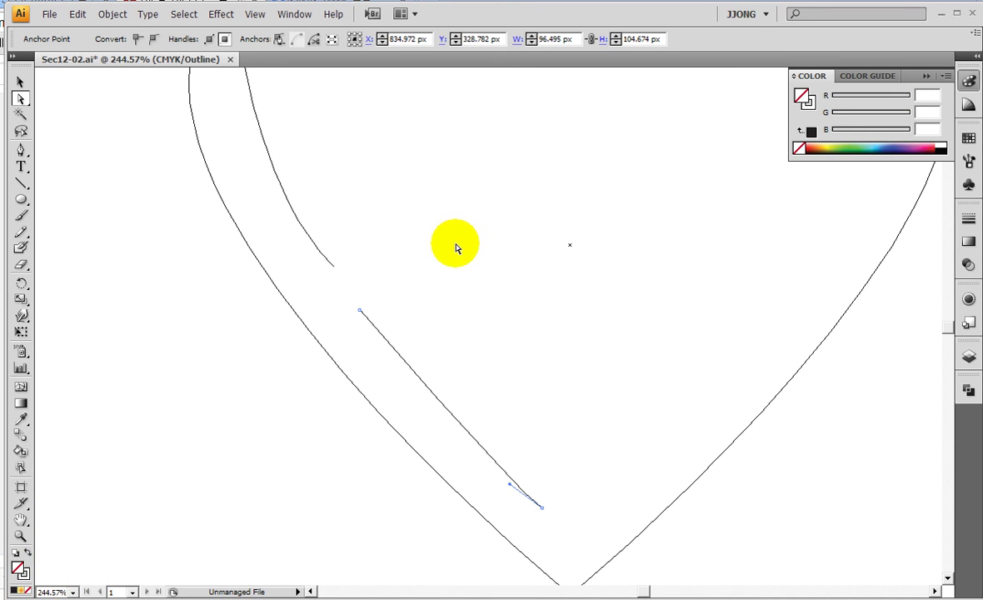
key(ctrl+y)
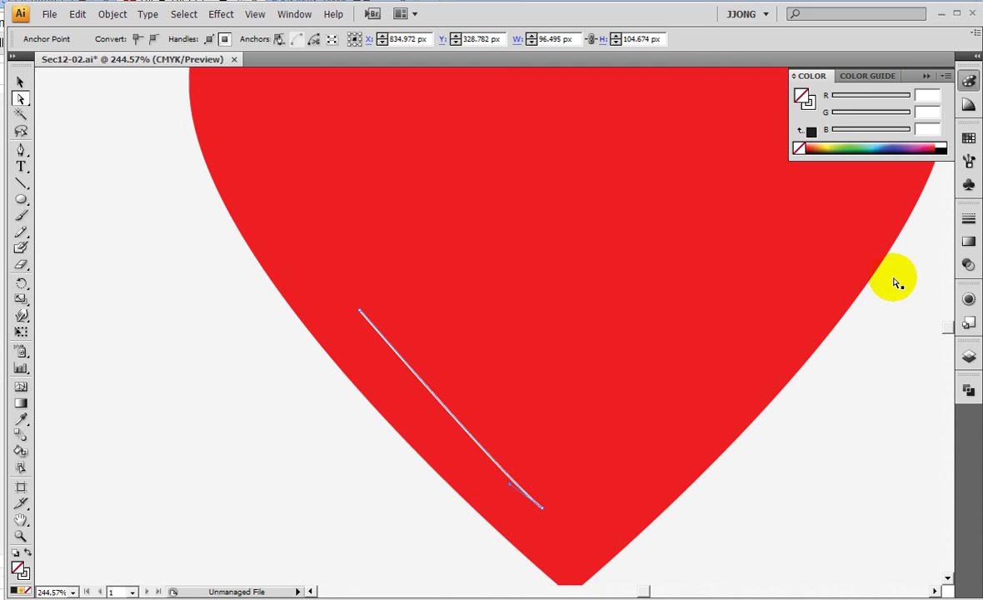
click(969, 219)
click(894, 235)
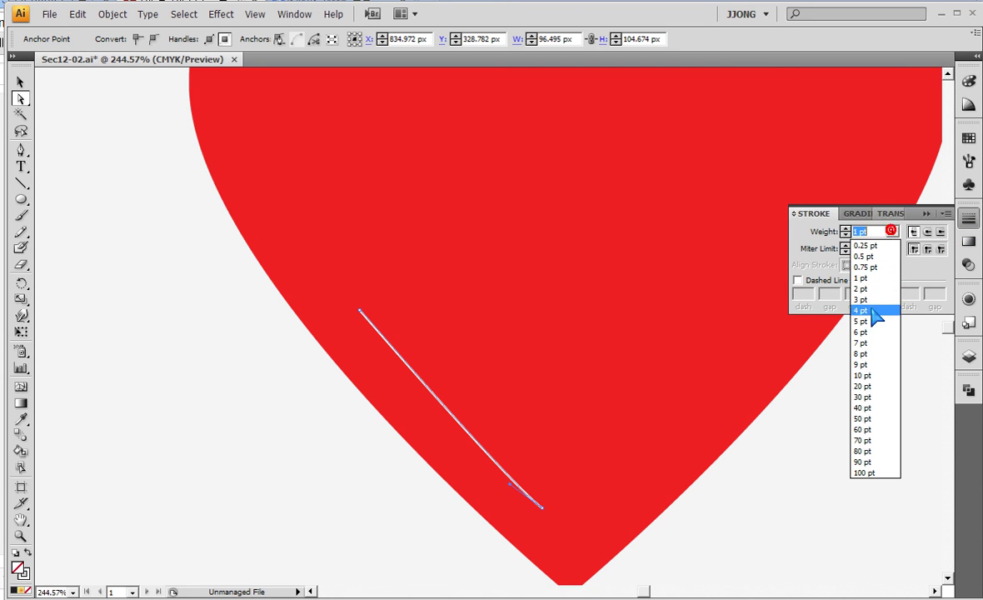
click(863, 388)
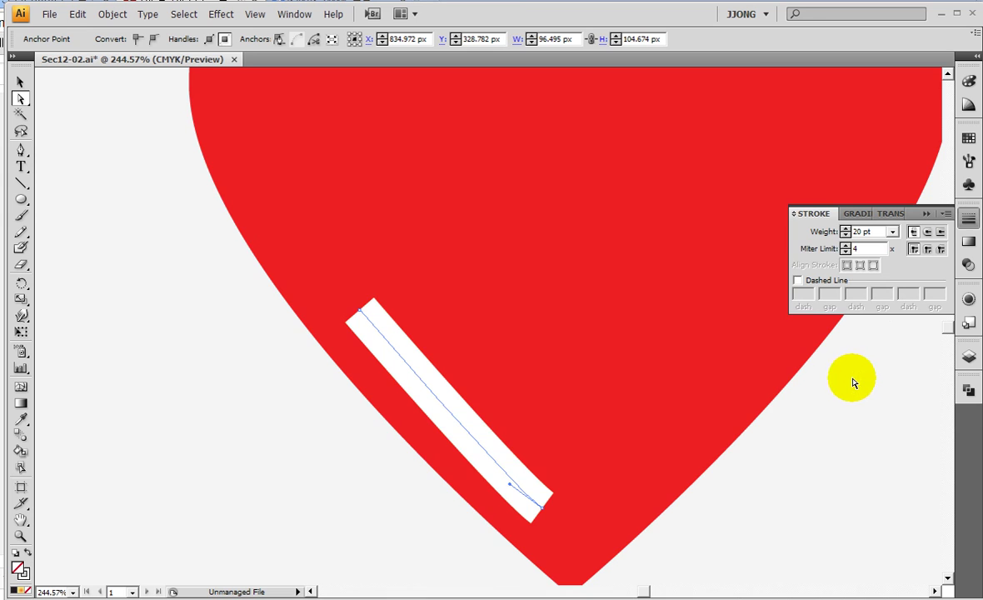
key(ctrl+1)
drag(848, 385, 343, 297)
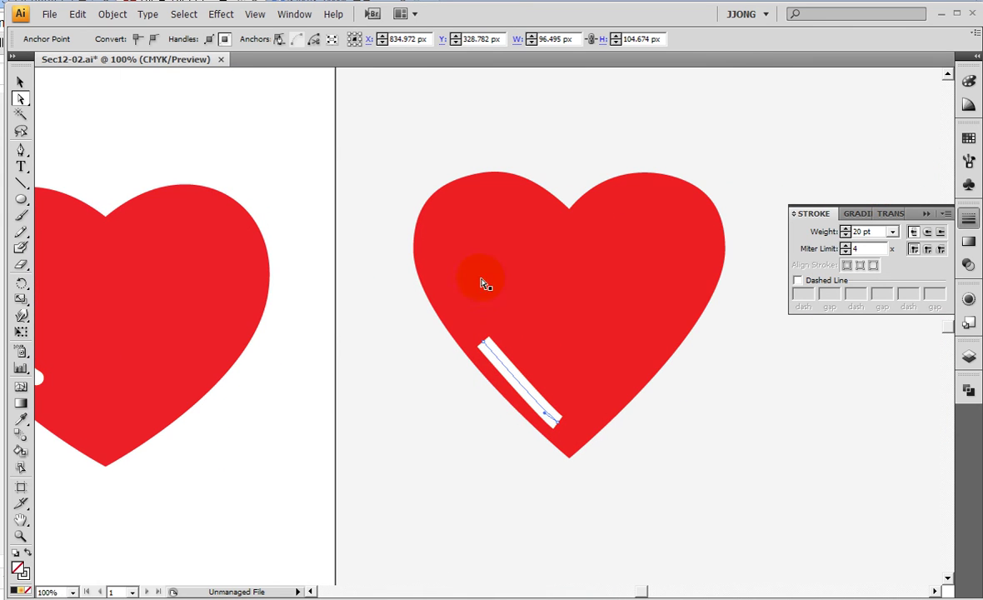
Step: Give the upper curved path a white 20 pt stroke with no fill
click(453, 287)
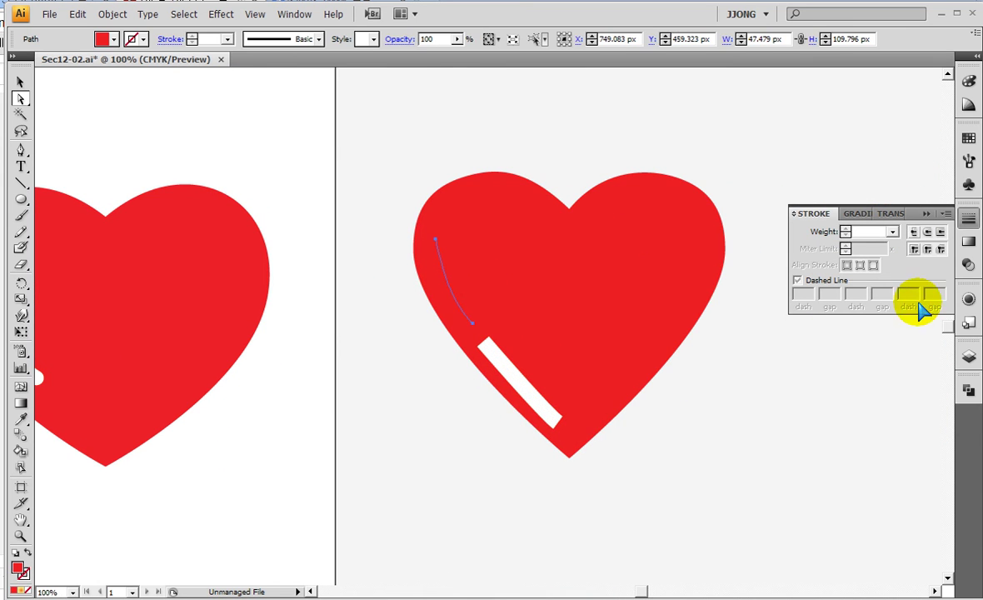
click(16, 553)
click(27, 552)
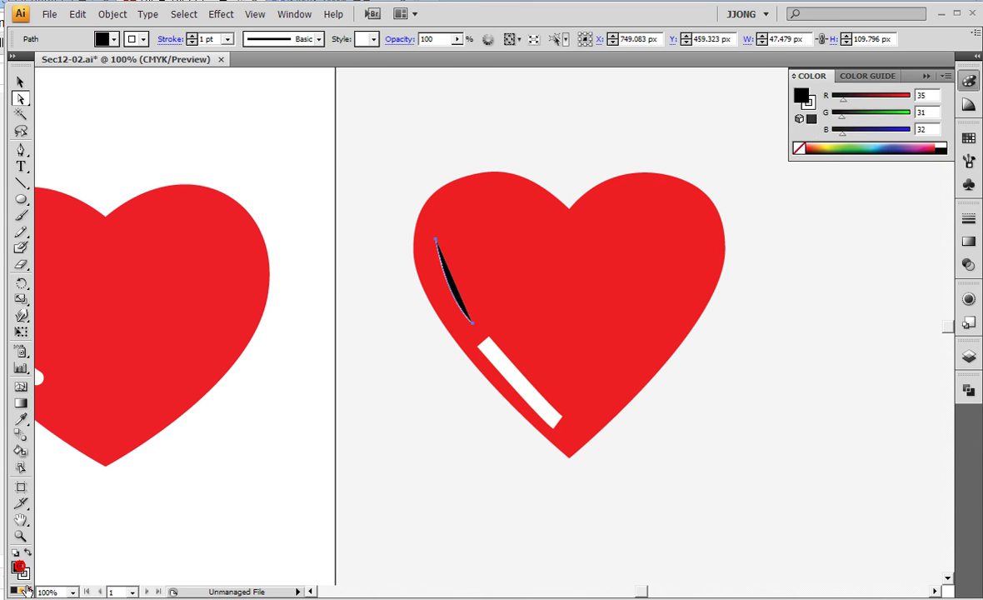
click(27, 587)
click(970, 221)
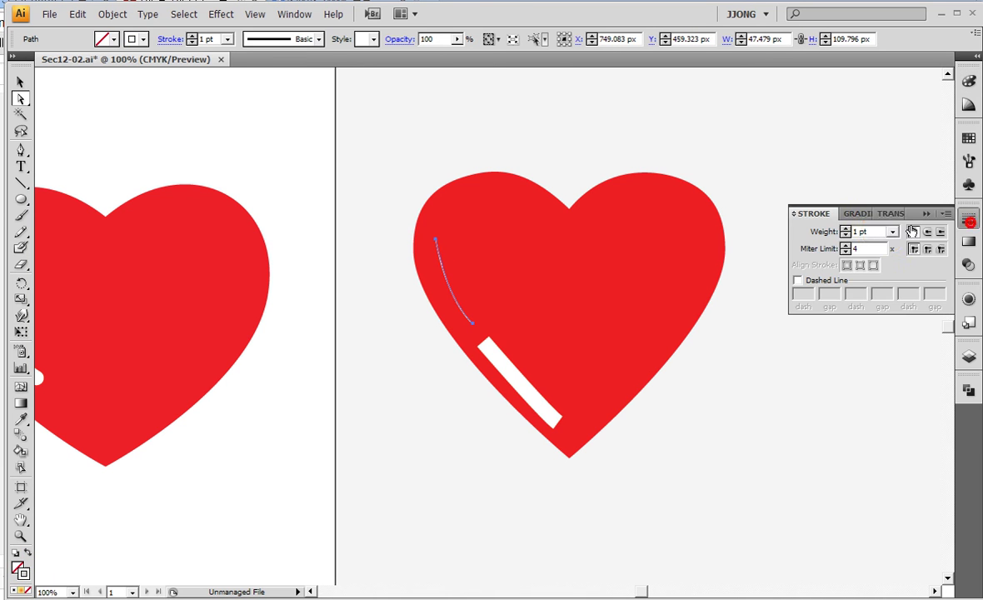
click(890, 231)
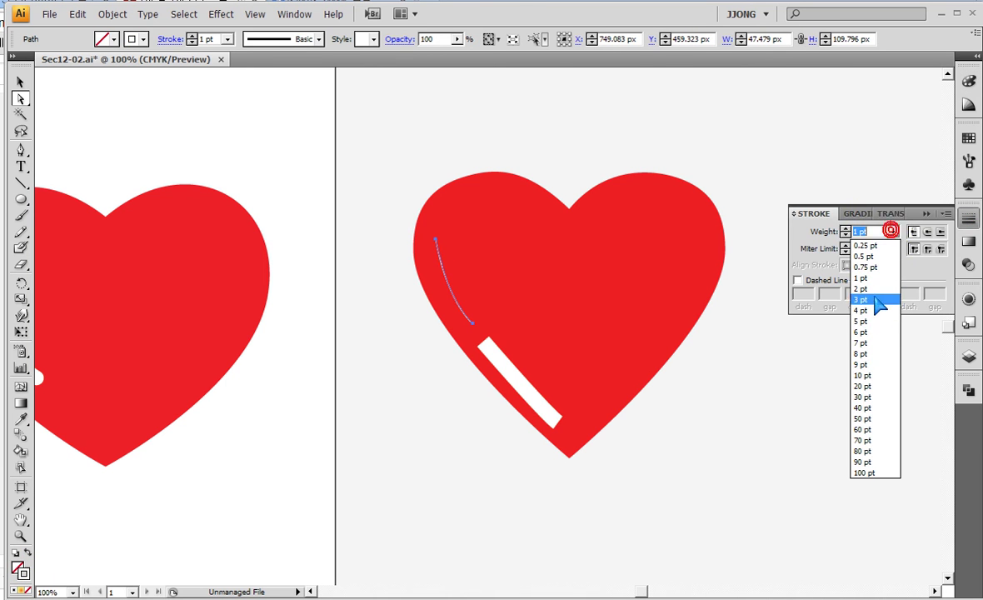
click(862, 386)
click(790, 423)
drag(582, 537, 601, 501)
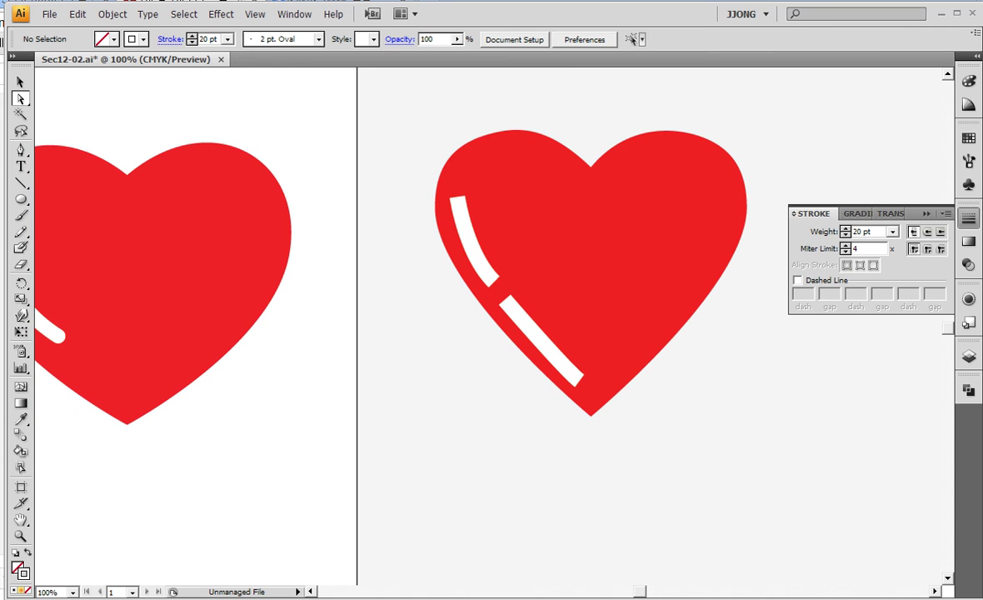
Step: Select both white highlight strokes and set their caps to Round Cap
click(475, 256)
click(527, 336)
click(500, 304)
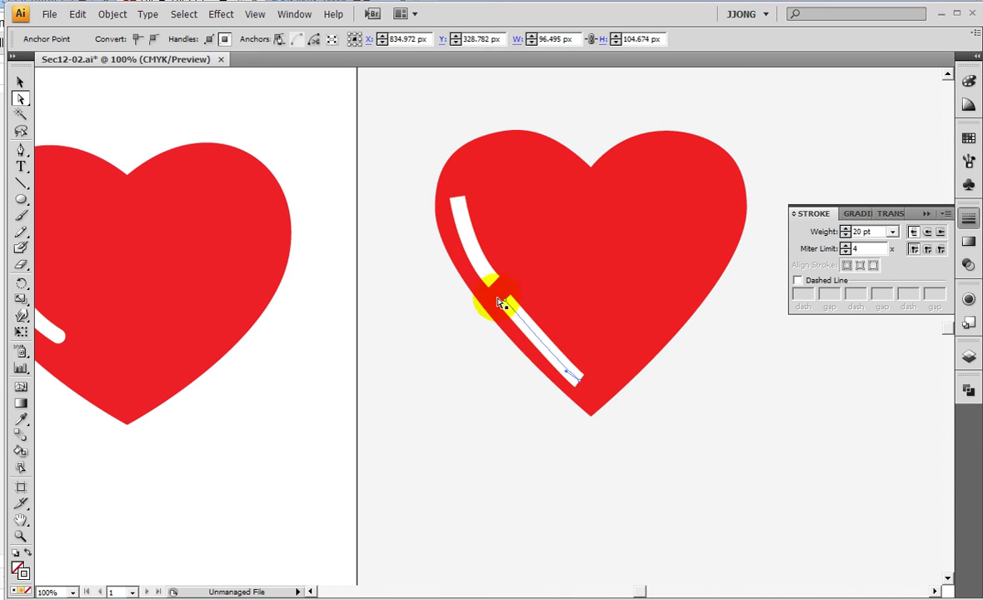
shift+click(479, 258)
click(928, 231)
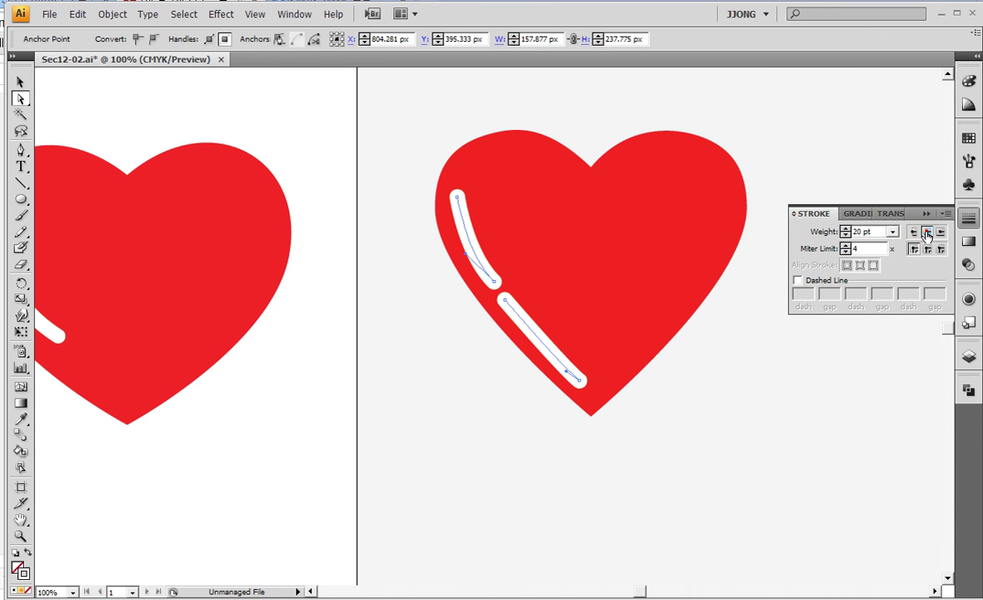
Step: Draw temporary on-screen annotations around the Stroke panel and highlights, then clear them
drag(904, 213, 941, 248)
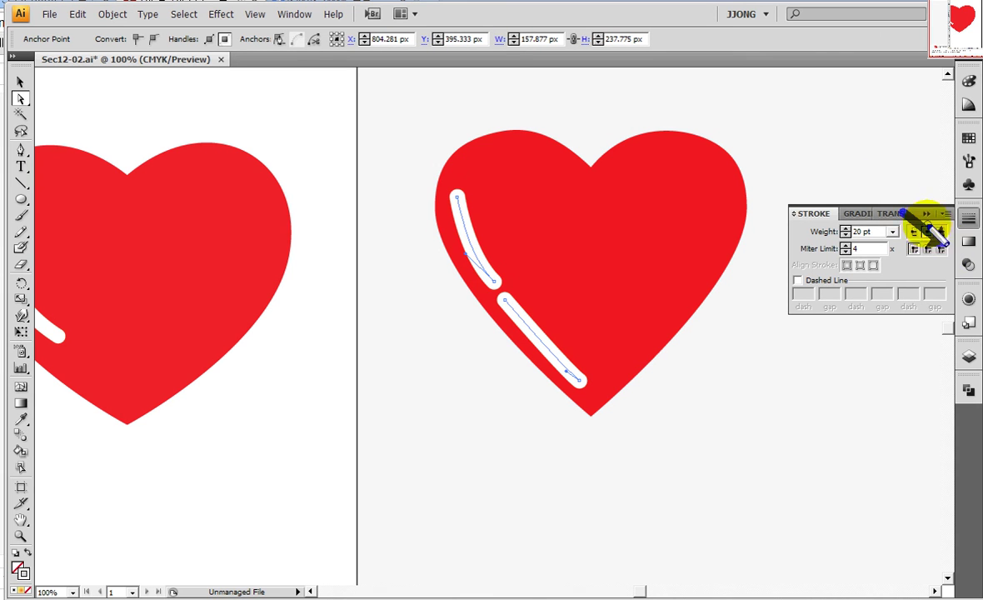
key(Escape)
key(ctrl+shift+b)
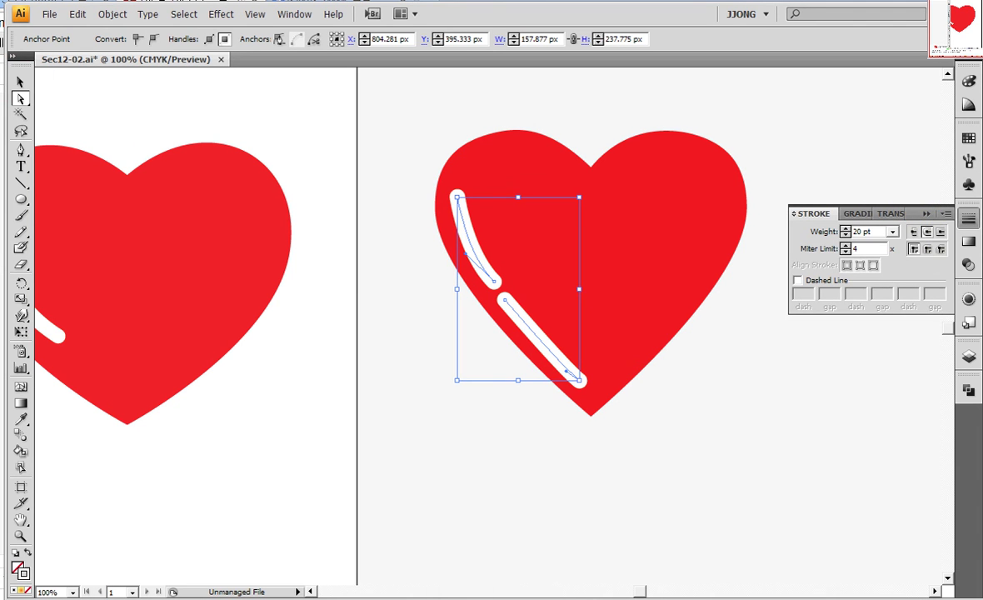
drag(910, 208, 953, 252)
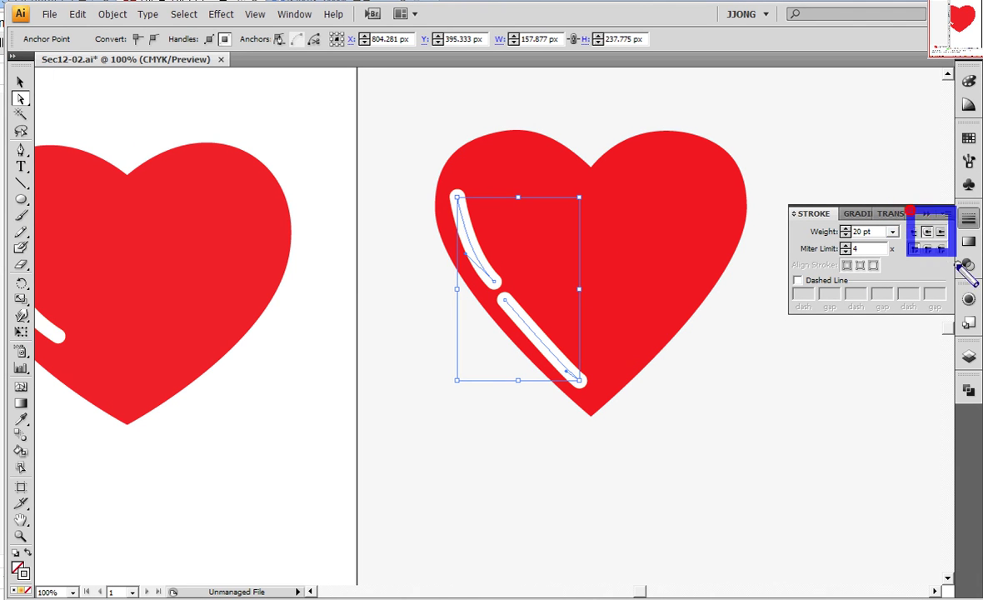
drag(840, 215, 886, 246)
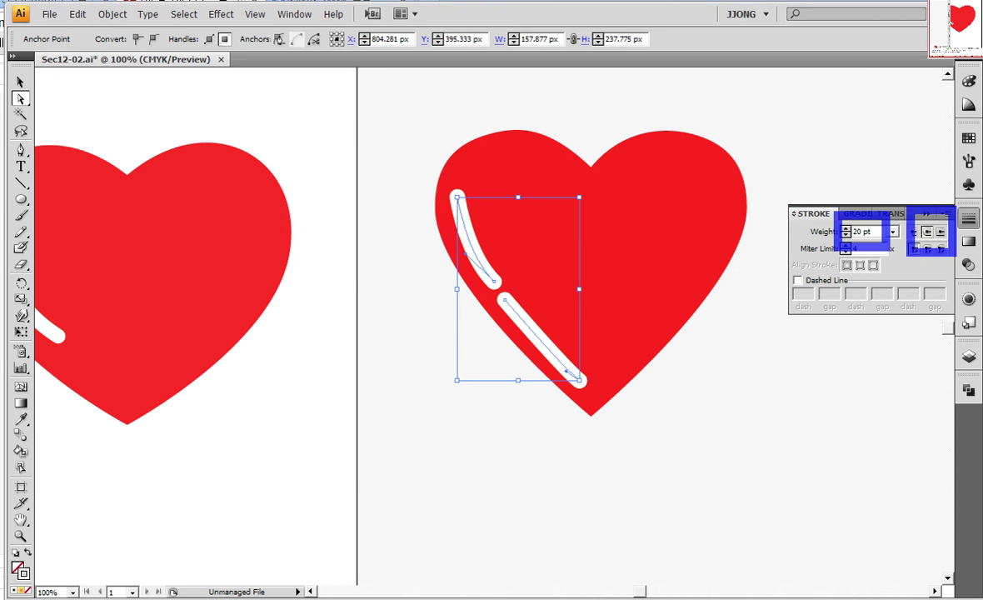
drag(2, 543, 79, 597)
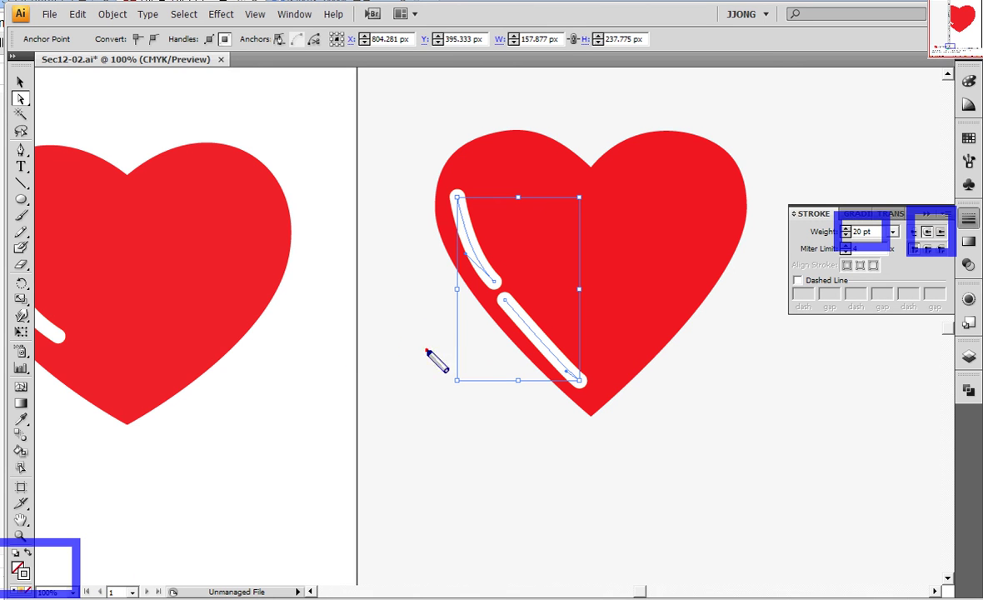
drag(429, 349, 171, 509)
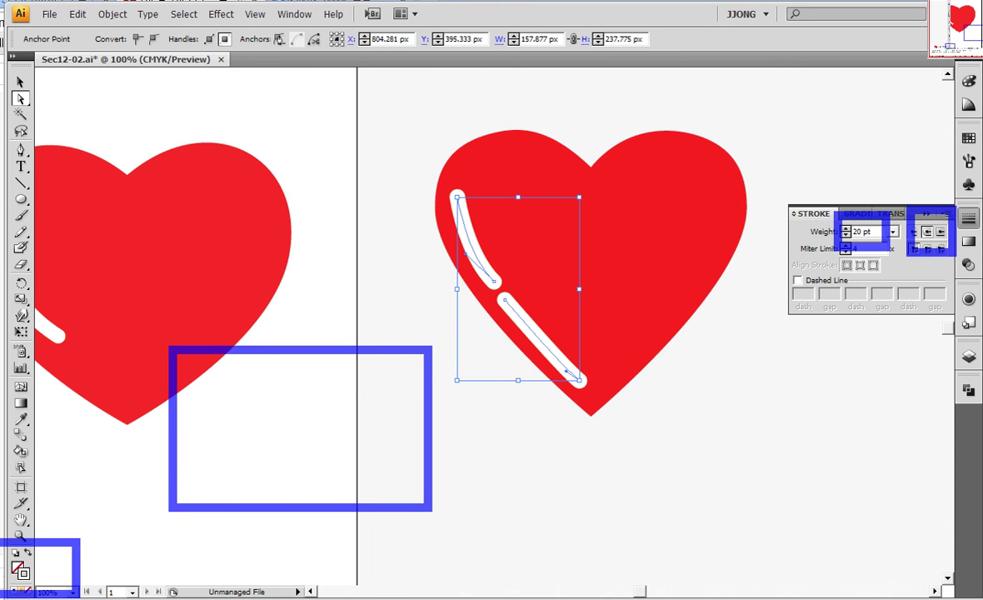
drag(454, 308, 133, 488)
drag(640, 254, 813, 235)
key(Escape)
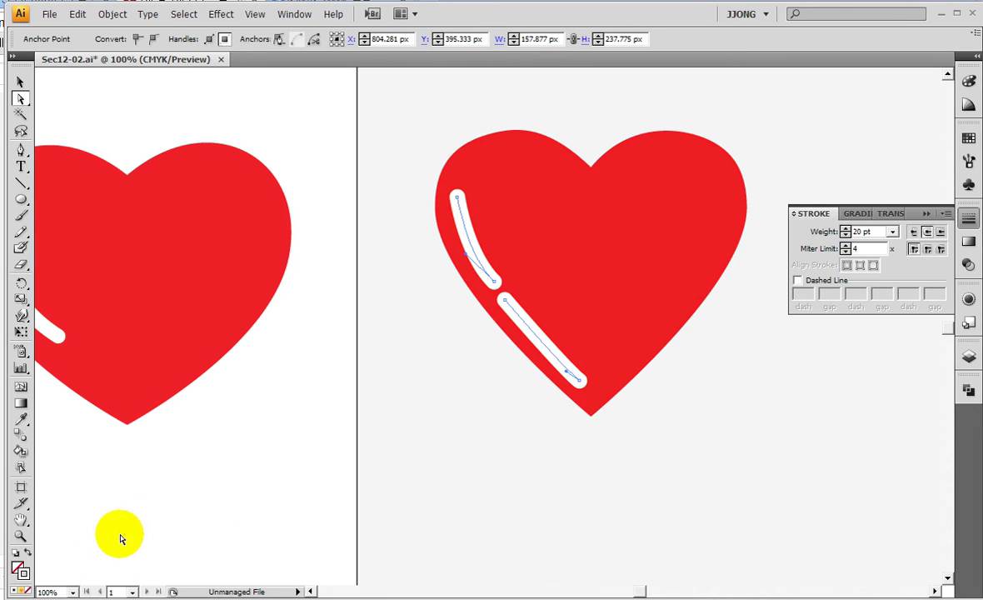